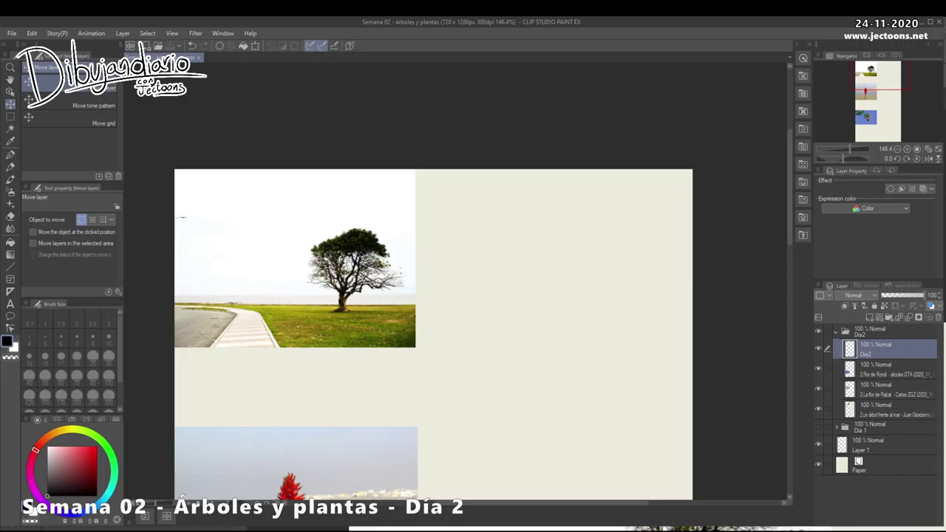
- Activate the G-pen at size 1.6 and select the "un árbol frente al mar" layer in the Dia2 folder
{"action": "key", "text": "p"}
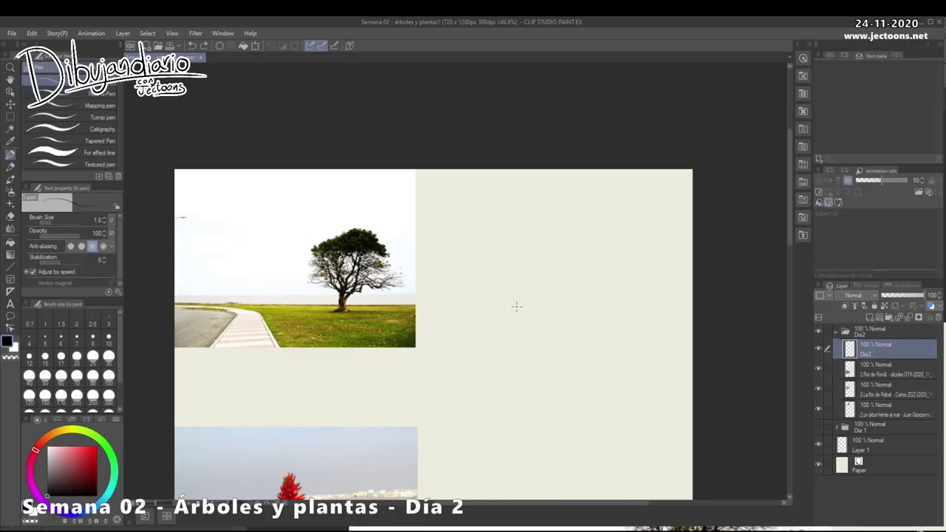
{"action": "left_click", "coordinate": [890, 410]}
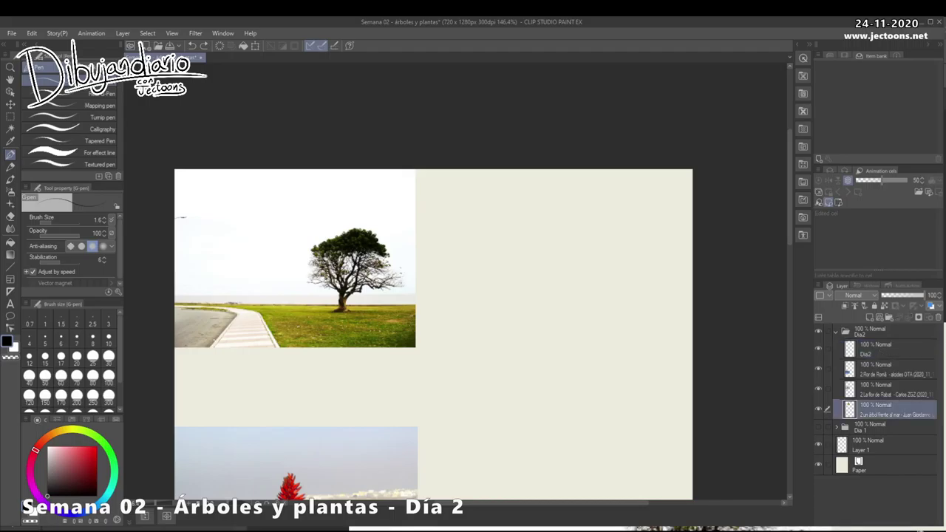
{"action": "left_click_drag", "start_coordinate": [813, 369], "coordinate": [756, 369]}
{"action": "left_click_drag", "start_coordinate": [735, 295], "coordinate": [671, 296]}
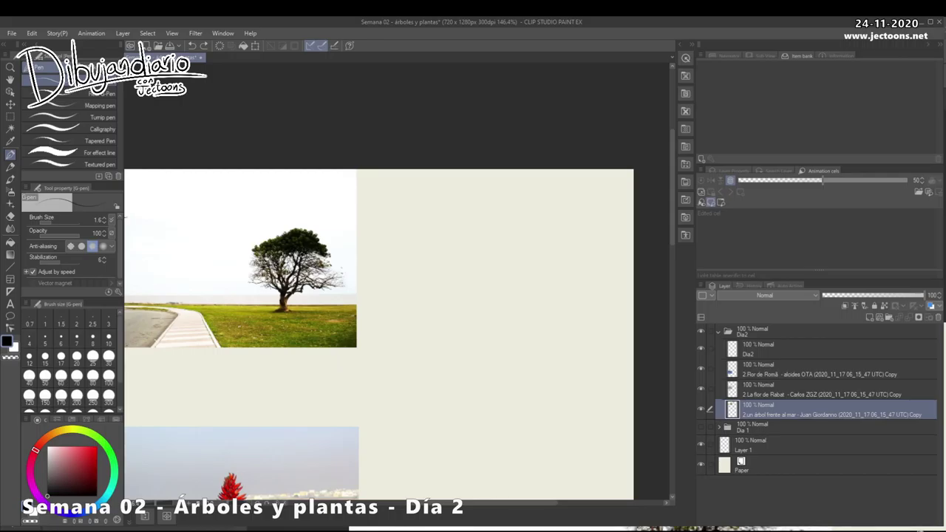
{"action": "left_click_drag", "start_coordinate": [473, 281], "coordinate": [522, 270]}
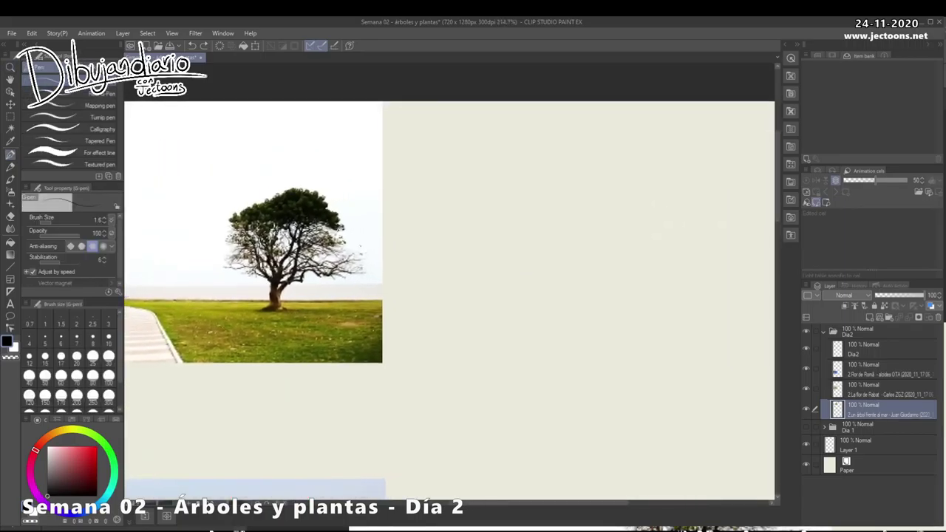
{"action": "left_click_drag", "start_coordinate": [493, 325], "coordinate": [476, 322]}
{"action": "left_click", "coordinate": [806, 409]}
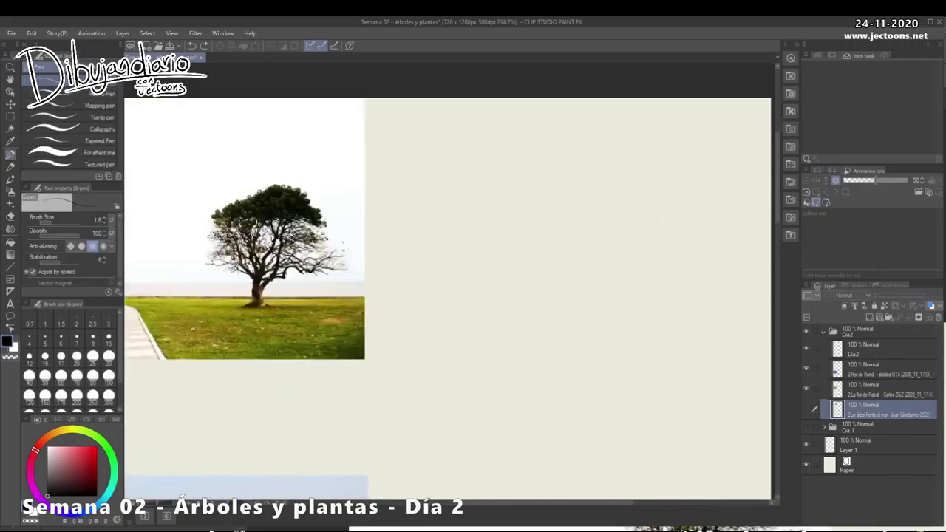
{"action": "left_click", "coordinate": [805, 409]}
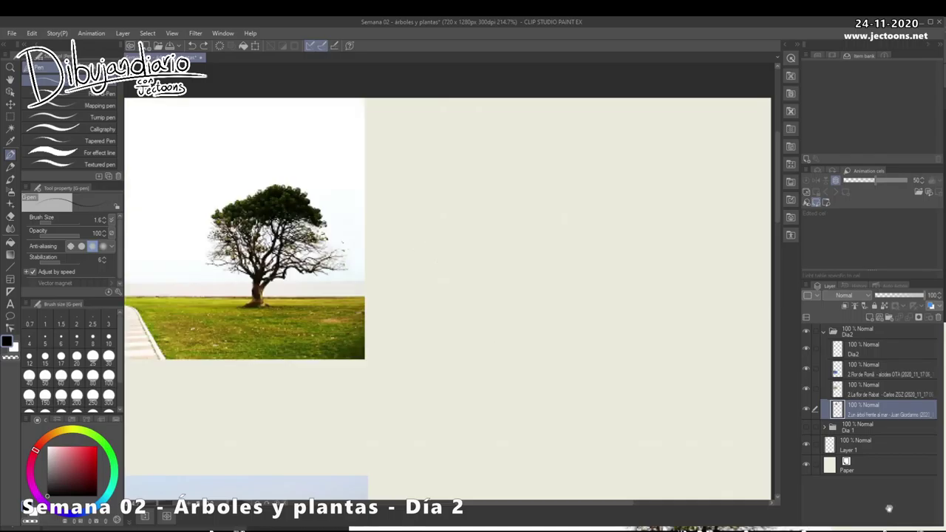
- Sketch the tree's trunk with its flared base and the main upright branches on the blank area beside the tree photo
{"action": "left_click_drag", "start_coordinate": [444, 262], "coordinate": [444, 263]}
{"action": "mouse_move", "coordinate": [479, 198]}
{"action": "left_mouse_down"}
{"action": "mouse_move", "coordinate": [499, 241]}
{"action": "mouse_move", "coordinate": [477, 232]}
{"action": "mouse_move", "coordinate": [460, 180]}
{"action": "mouse_move", "coordinate": [492, 271]}
{"action": "mouse_move", "coordinate": [476, 284]}
{"action": "mouse_move", "coordinate": [504, 286]}
{"action": "mouse_move", "coordinate": [473, 285]}
{"action": "mouse_move", "coordinate": [525, 283]}
{"action": "mouse_move", "coordinate": [508, 257]}
{"action": "mouse_move", "coordinate": [538, 238]}
{"action": "left_mouse_up"}
{"action": "mouse_move", "coordinate": [541, 233]}
{"action": "left_mouse_down"}
{"action": "mouse_move", "coordinate": [547, 164]}
{"action": "mouse_move", "coordinate": [542, 199]}
{"action": "left_mouse_up"}
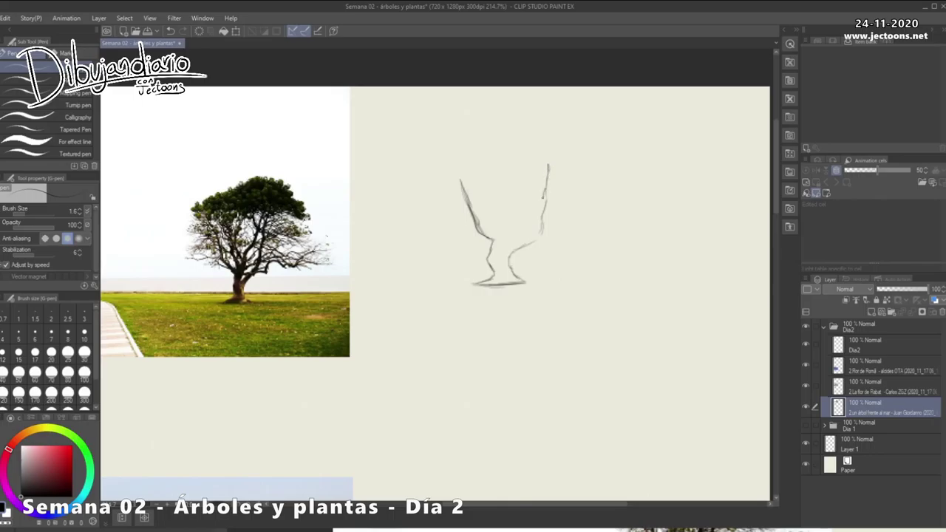
{"action": "mouse_move", "coordinate": [544, 201]}
{"action": "left_mouse_down"}
{"action": "mouse_move", "coordinate": [530, 234]}
{"action": "mouse_move", "coordinate": [507, 247]}
{"action": "mouse_move", "coordinate": [534, 233]}
{"action": "mouse_move", "coordinate": [506, 247]}
{"action": "mouse_move", "coordinate": [538, 161]}
{"action": "mouse_move", "coordinate": [502, 242]}
{"action": "mouse_move", "coordinate": [488, 181]}
{"action": "left_mouse_up"}
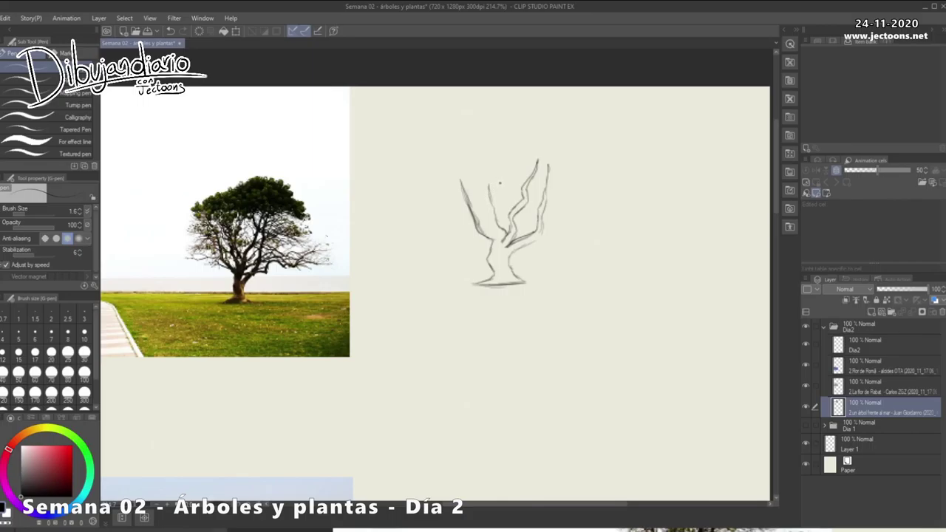
{"action": "mouse_move", "coordinate": [489, 184]}
{"action": "left_mouse_down"}
{"action": "mouse_move", "coordinate": [504, 234]}
{"action": "mouse_move", "coordinate": [475, 192]}
{"action": "left_mouse_up"}
{"action": "mouse_move", "coordinate": [489, 231]}
{"action": "left_mouse_down"}
{"action": "mouse_move", "coordinate": [482, 211]}
{"action": "mouse_move", "coordinate": [496, 238]}
{"action": "left_mouse_up"}
{"action": "left_click_drag", "start_coordinate": [484, 229], "coordinate": [467, 200]}
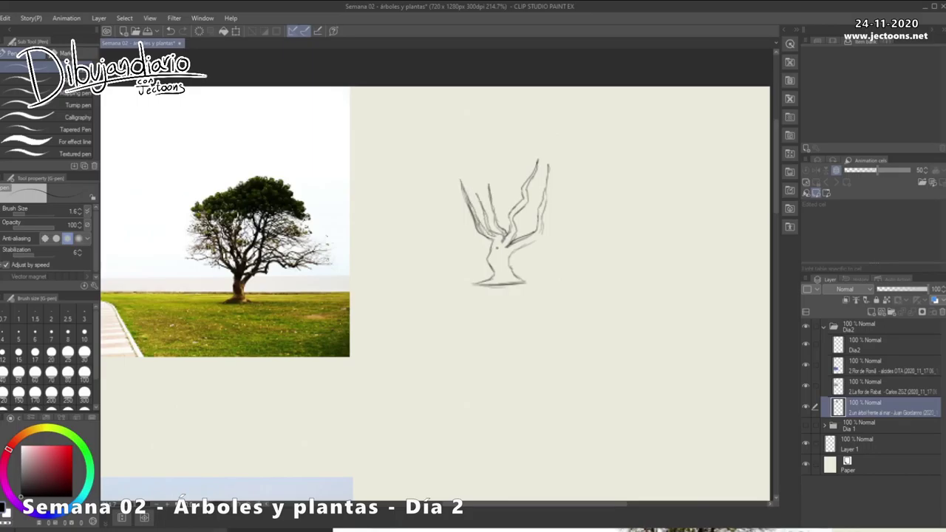
- Draw the low branch reaching left and the long winding branch with forked tips reaching right
{"action": "mouse_move", "coordinate": [494, 240]}
{"action": "left_mouse_down"}
{"action": "mouse_move", "coordinate": [461, 222]}
{"action": "mouse_move", "coordinate": [422, 219]}
{"action": "left_mouse_up"}
{"action": "mouse_move", "coordinate": [464, 227]}
{"action": "left_mouse_down"}
{"action": "mouse_move", "coordinate": [435, 212]}
{"action": "mouse_move", "coordinate": [461, 228]}
{"action": "left_mouse_up"}
{"action": "mouse_move", "coordinate": [537, 228]}
{"action": "left_mouse_down"}
{"action": "mouse_move", "coordinate": [503, 253]}
{"action": "mouse_move", "coordinate": [525, 237]}
{"action": "left_mouse_up"}
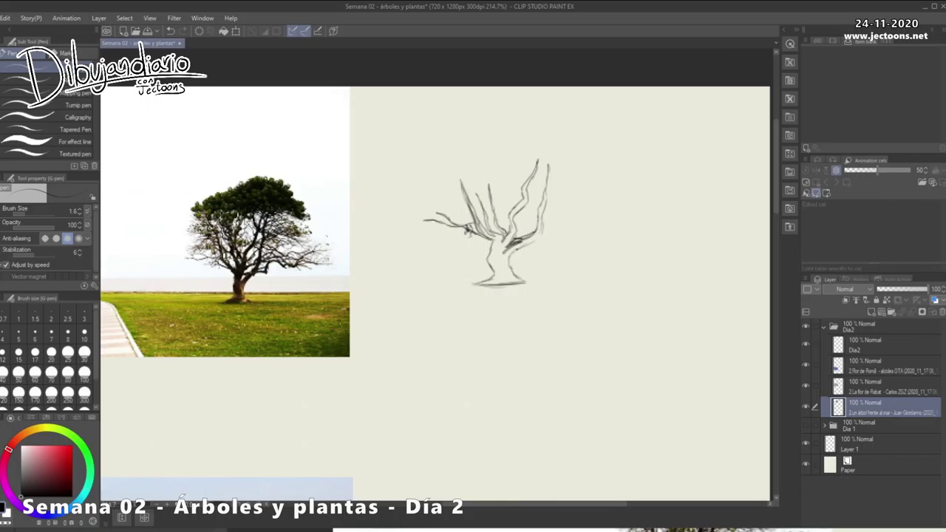
{"action": "mouse_move", "coordinate": [523, 245]}
{"action": "left_mouse_down"}
{"action": "mouse_move", "coordinate": [513, 244]}
{"action": "mouse_move", "coordinate": [516, 276]}
{"action": "mouse_move", "coordinate": [512, 244]}
{"action": "mouse_move", "coordinate": [550, 248]}
{"action": "mouse_move", "coordinate": [531, 242]}
{"action": "mouse_move", "coordinate": [539, 237]}
{"action": "mouse_move", "coordinate": [558, 246]}
{"action": "mouse_move", "coordinate": [559, 227]}
{"action": "mouse_move", "coordinate": [587, 238]}
{"action": "mouse_move", "coordinate": [552, 226]}
{"action": "mouse_move", "coordinate": [566, 220]}
{"action": "mouse_move", "coordinate": [589, 240]}
{"action": "left_mouse_up"}
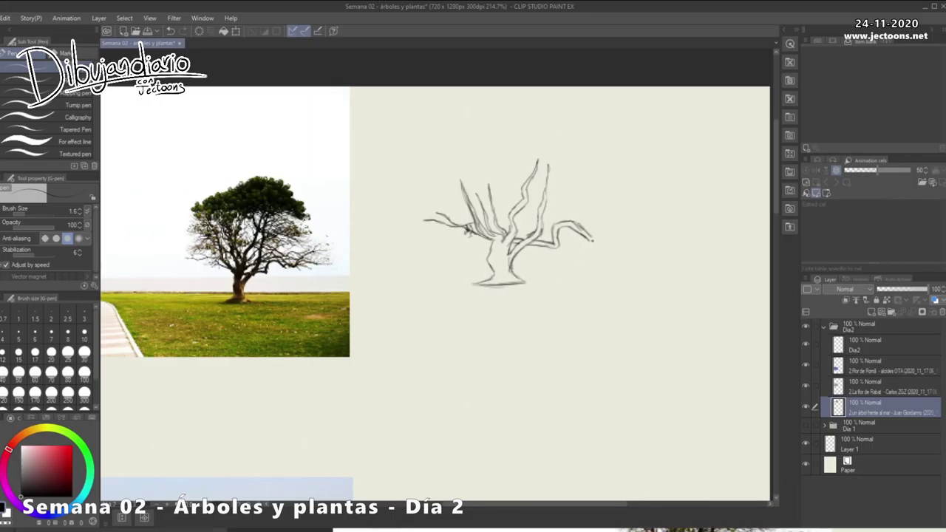
{"action": "mouse_move", "coordinate": [589, 235]}
{"action": "left_mouse_down"}
{"action": "mouse_move", "coordinate": [614, 234]}
{"action": "mouse_move", "coordinate": [595, 238]}
{"action": "mouse_move", "coordinate": [614, 238]}
{"action": "mouse_move", "coordinate": [654, 211]}
{"action": "mouse_move", "coordinate": [622, 225]}
{"action": "left_mouse_up"}
{"action": "mouse_move", "coordinate": [615, 232]}
{"action": "left_mouse_down"}
{"action": "mouse_move", "coordinate": [642, 214]}
{"action": "mouse_move", "coordinate": [590, 231]}
{"action": "left_mouse_up"}
{"action": "mouse_move", "coordinate": [623, 229]}
{"action": "left_mouse_down"}
{"action": "mouse_move", "coordinate": [644, 237]}
{"action": "mouse_move", "coordinate": [642, 225]}
{"action": "mouse_move", "coordinate": [667, 222]}
{"action": "mouse_move", "coordinate": [594, 222]}
{"action": "left_mouse_up"}
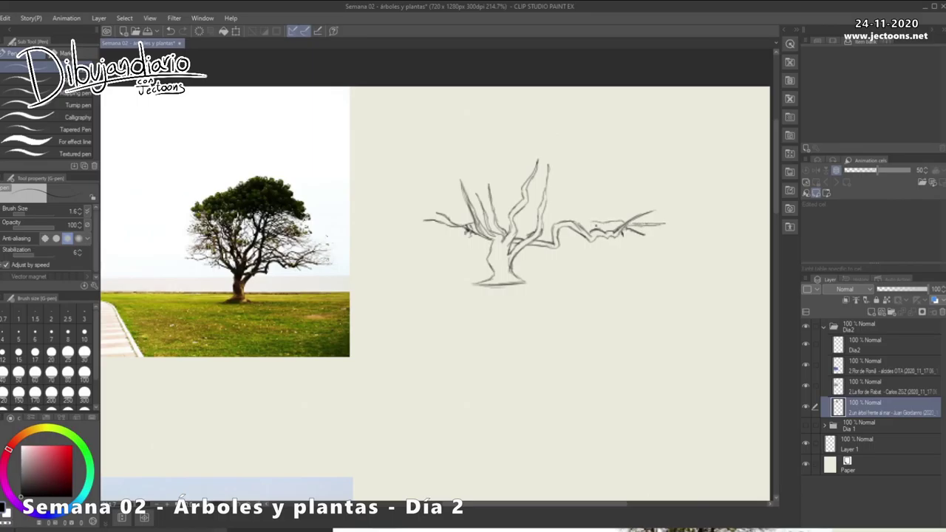
- Add short crossing branches between the upright limbs and the long right branch
{"action": "left_click_drag", "start_coordinate": [558, 223], "coordinate": [522, 234]}
{"action": "left_click_drag", "start_coordinate": [540, 228], "coordinate": [527, 233]}
{"action": "mouse_move", "coordinate": [526, 217]}
{"action": "left_mouse_down"}
{"action": "mouse_move", "coordinate": [516, 230]}
{"action": "mouse_move", "coordinate": [539, 209]}
{"action": "left_mouse_up"}
{"action": "left_click_drag", "start_coordinate": [545, 215], "coordinate": [548, 219]}
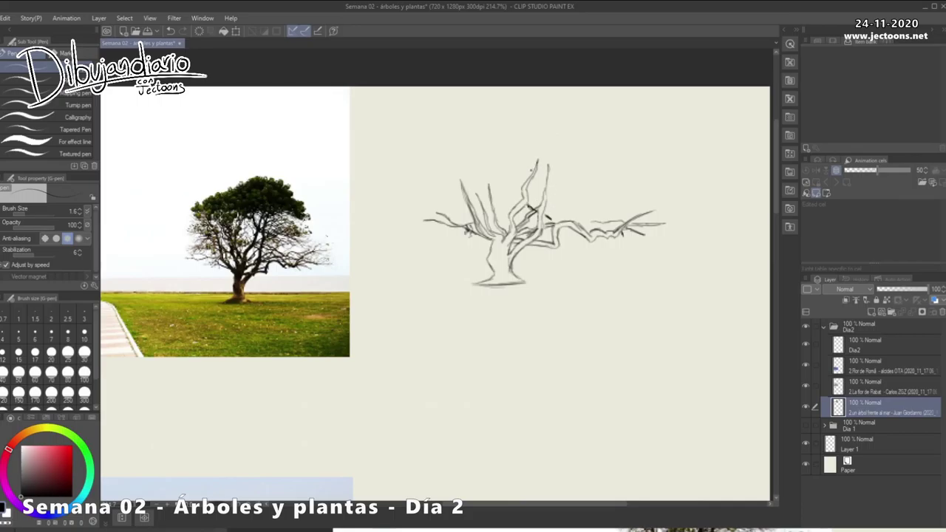
{"action": "mouse_move", "coordinate": [525, 175]}
{"action": "left_mouse_down"}
{"action": "mouse_move", "coordinate": [523, 164]}
{"action": "mouse_move", "coordinate": [531, 177]}
{"action": "left_mouse_up"}
- Outline the wide umbrella-shaped canopy above the branches, closing its sloping sides and underside
{"action": "mouse_move", "coordinate": [520, 111]}
{"action": "left_mouse_down"}
{"action": "mouse_move", "coordinate": [457, 136]}
{"action": "mouse_move", "coordinate": [415, 168]}
{"action": "left_mouse_up"}
{"action": "left_click_drag", "start_coordinate": [548, 215], "coordinate": [510, 215]}
{"action": "mouse_move", "coordinate": [535, 174]}
{"action": "left_mouse_down"}
{"action": "mouse_move", "coordinate": [521, 186]}
{"action": "mouse_move", "coordinate": [467, 183]}
{"action": "mouse_move", "coordinate": [449, 194]}
{"action": "mouse_move", "coordinate": [453, 206]}
{"action": "mouse_move", "coordinate": [568, 198]}
{"action": "left_mouse_up"}
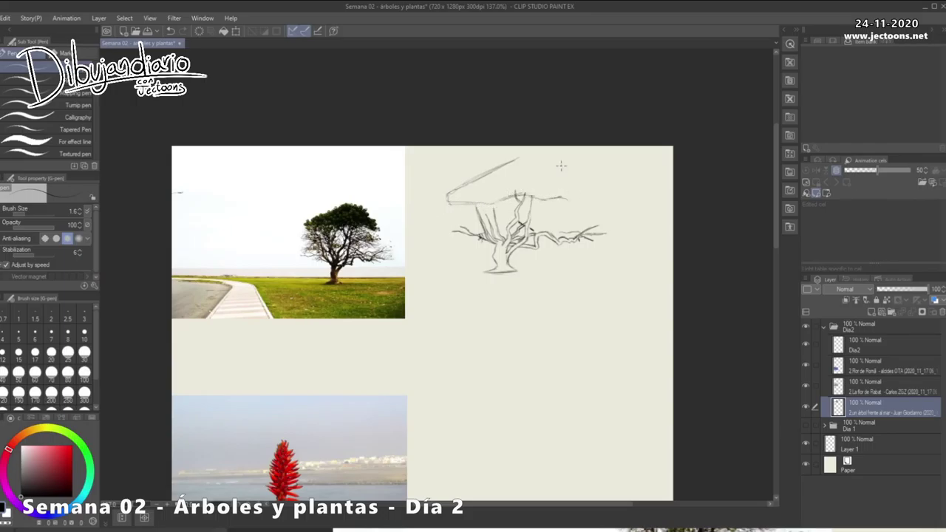
{"action": "mouse_move", "coordinate": [524, 157]}
{"action": "left_mouse_down"}
{"action": "mouse_move", "coordinate": [577, 187]}
{"action": "mouse_move", "coordinate": [582, 201]}
{"action": "mouse_move", "coordinate": [567, 207]}
{"action": "left_mouse_up"}
- Rework the canopy outline with small leafy bumps and add a few leaf marks inside its left part
{"action": "scroll", "coordinate": [542, 253], "scroll_direction": "up", "scroll_amount": 2}
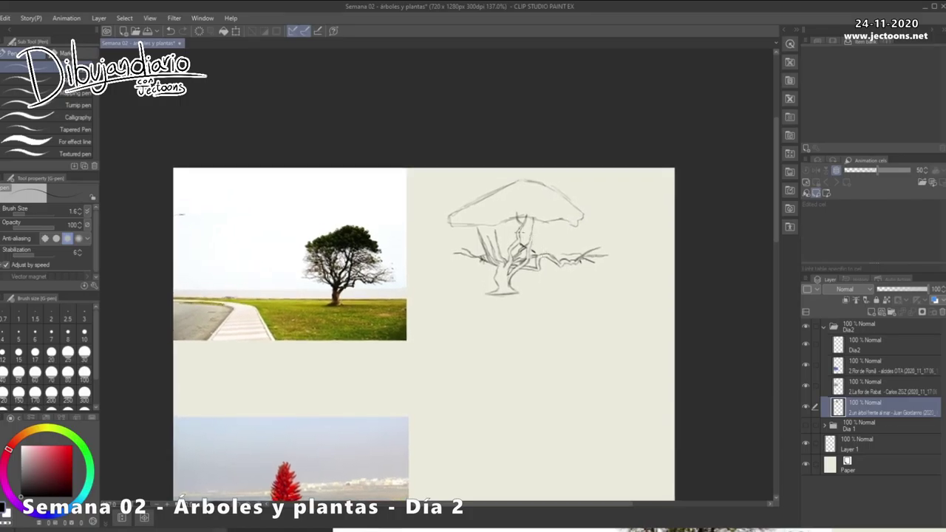
{"action": "scroll", "coordinate": [539, 251], "scroll_direction": "up", "scroll_amount": 3}
{"action": "mouse_move", "coordinate": [563, 144]}
{"action": "left_mouse_down"}
{"action": "mouse_move", "coordinate": [431, 218]}
{"action": "mouse_move", "coordinate": [423, 211]}
{"action": "mouse_move", "coordinate": [418, 226]}
{"action": "mouse_move", "coordinate": [527, 230]}
{"action": "mouse_move", "coordinate": [557, 210]}
{"action": "mouse_move", "coordinate": [587, 207]}
{"action": "mouse_move", "coordinate": [606, 222]}
{"action": "mouse_move", "coordinate": [676, 207]}
{"action": "left_mouse_up"}
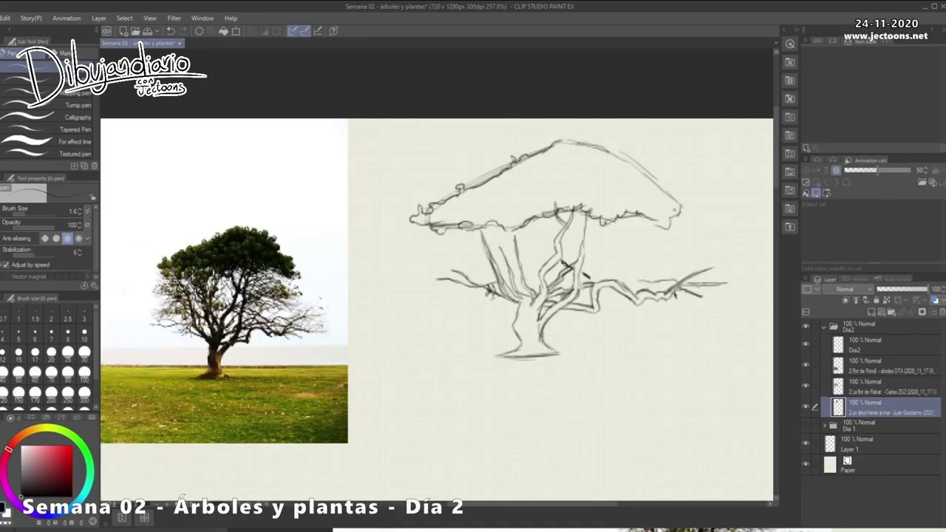
{"action": "mouse_move", "coordinate": [565, 148]}
{"action": "left_mouse_down"}
{"action": "mouse_move", "coordinate": [618, 149]}
{"action": "mouse_move", "coordinate": [651, 168]}
{"action": "mouse_move", "coordinate": [686, 216]}
{"action": "mouse_move", "coordinate": [655, 225]}
{"action": "left_mouse_up"}
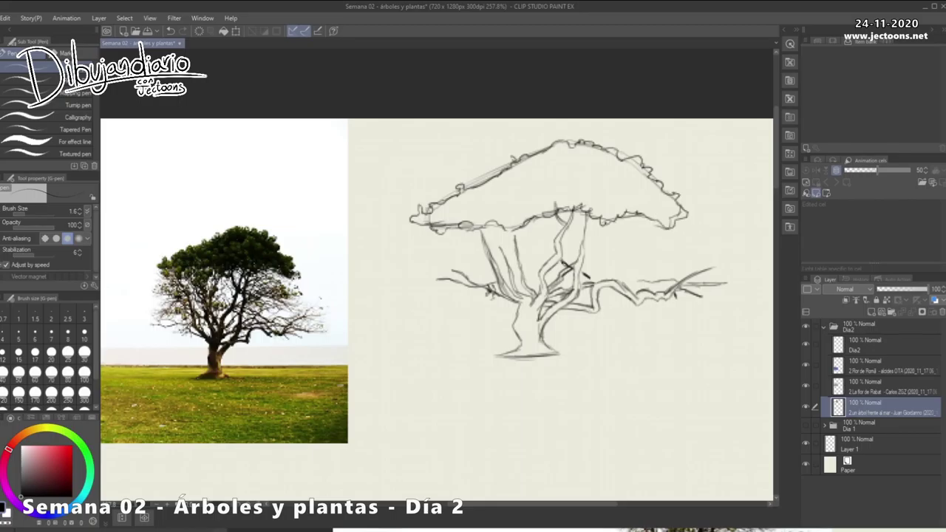
{"action": "left_click_drag", "start_coordinate": [611, 271], "coordinate": [620, 279]}
{"action": "mouse_move", "coordinate": [512, 196]}
{"action": "left_mouse_down"}
{"action": "mouse_move", "coordinate": [527, 208]}
{"action": "mouse_move", "coordinate": [527, 191]}
{"action": "mouse_move", "coordinate": [538, 197]}
{"action": "mouse_move", "coordinate": [495, 211]}
{"action": "mouse_move", "coordinate": [480, 241]}
{"action": "mouse_move", "coordinate": [485, 228]}
{"action": "left_mouse_up"}
- Connect the upper branches to the canopy's underside and add small leaf clusters and a twig on the left
{"action": "left_click_drag", "start_coordinate": [594, 229], "coordinate": [593, 253]}
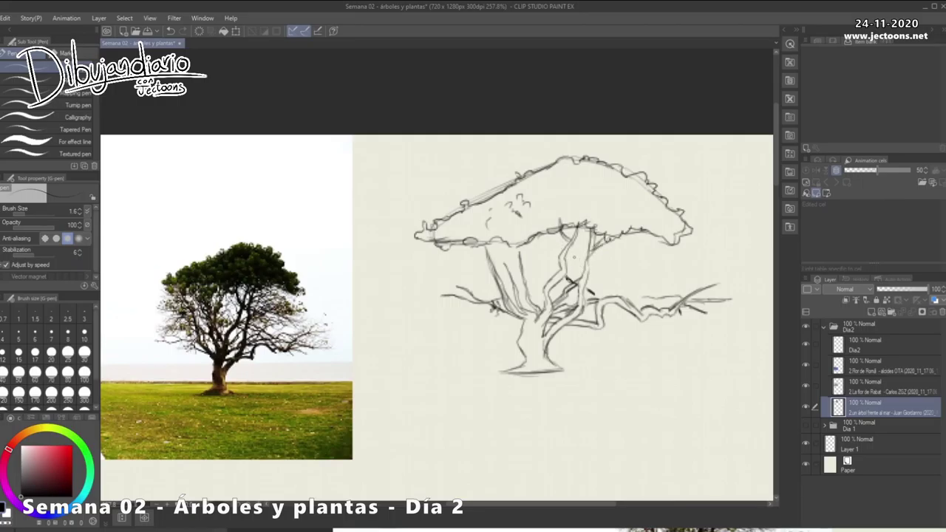
{"action": "left_click_drag", "start_coordinate": [582, 228], "coordinate": [565, 265]}
{"action": "left_click_drag", "start_coordinate": [566, 225], "coordinate": [562, 255]}
{"action": "mouse_move", "coordinate": [563, 229]}
{"action": "left_mouse_down"}
{"action": "mouse_move", "coordinate": [561, 274]}
{"action": "mouse_move", "coordinate": [544, 233]}
{"action": "mouse_move", "coordinate": [545, 290]}
{"action": "mouse_move", "coordinate": [541, 263]}
{"action": "left_mouse_up"}
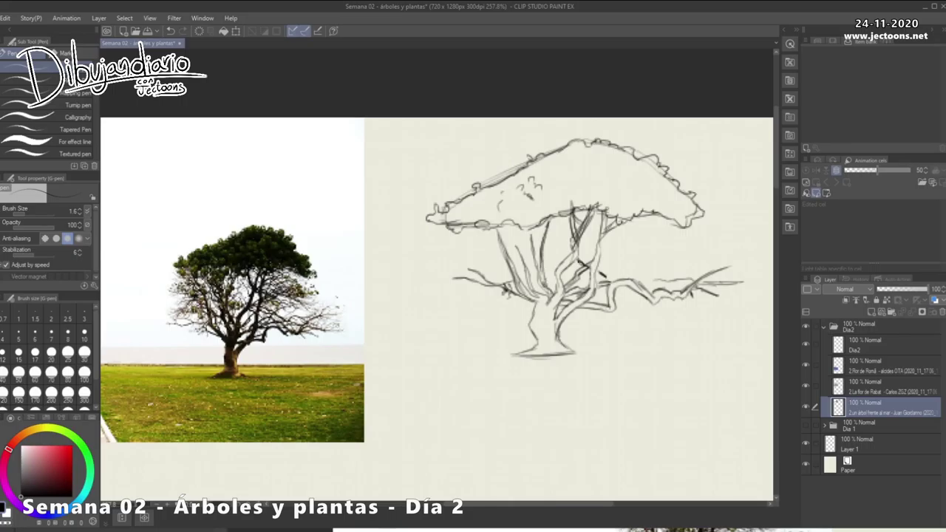
{"action": "mouse_move", "coordinate": [538, 225]}
{"action": "left_mouse_down"}
{"action": "mouse_move", "coordinate": [524, 247]}
{"action": "mouse_move", "coordinate": [532, 245]}
{"action": "mouse_move", "coordinate": [482, 244]}
{"action": "mouse_move", "coordinate": [492, 263]}
{"action": "mouse_move", "coordinate": [502, 241]}
{"action": "mouse_move", "coordinate": [512, 252]}
{"action": "left_mouse_up"}
{"action": "left_click_drag", "start_coordinate": [601, 374], "coordinate": [578, 383]}
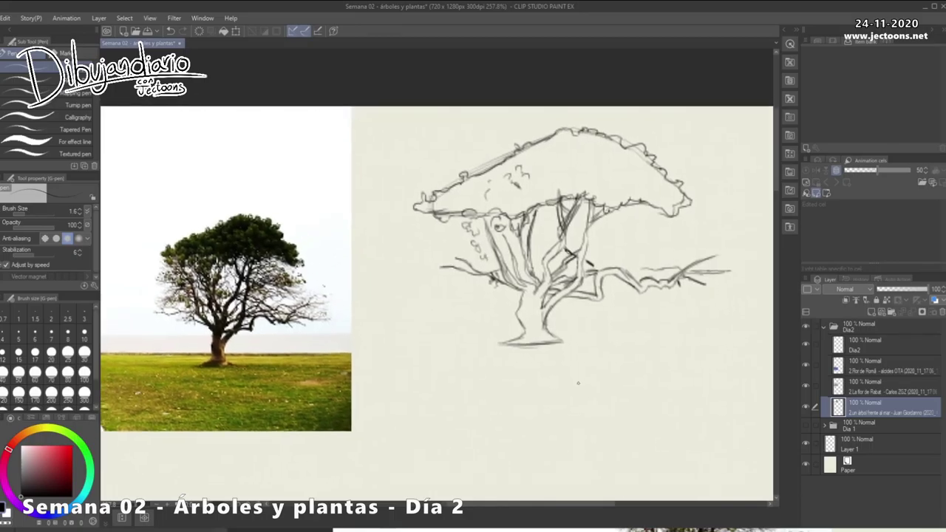
{"action": "mouse_move", "coordinate": [473, 248]}
{"action": "left_mouse_down"}
{"action": "mouse_move", "coordinate": [432, 224]}
{"action": "mouse_move", "coordinate": [439, 229]}
{"action": "left_mouse_up"}
- Redraw the trunk contours to make the trunk thicker and extend its base lower
{"action": "mouse_move", "coordinate": [526, 289]}
{"action": "left_mouse_down"}
{"action": "mouse_move", "coordinate": [524, 337]}
{"action": "mouse_move", "coordinate": [513, 315]}
{"action": "mouse_move", "coordinate": [506, 332]}
{"action": "left_mouse_up"}
{"action": "mouse_move", "coordinate": [523, 292]}
{"action": "left_mouse_down"}
{"action": "mouse_move", "coordinate": [510, 337]}
{"action": "mouse_move", "coordinate": [558, 349]}
{"action": "mouse_move", "coordinate": [506, 353]}
{"action": "left_mouse_up"}
{"action": "mouse_move", "coordinate": [527, 322]}
{"action": "left_mouse_down"}
{"action": "mouse_move", "coordinate": [524, 346]}
{"action": "mouse_move", "coordinate": [504, 353]}
{"action": "left_mouse_up"}
{"action": "left_click_drag", "start_coordinate": [526, 315], "coordinate": [516, 349]}
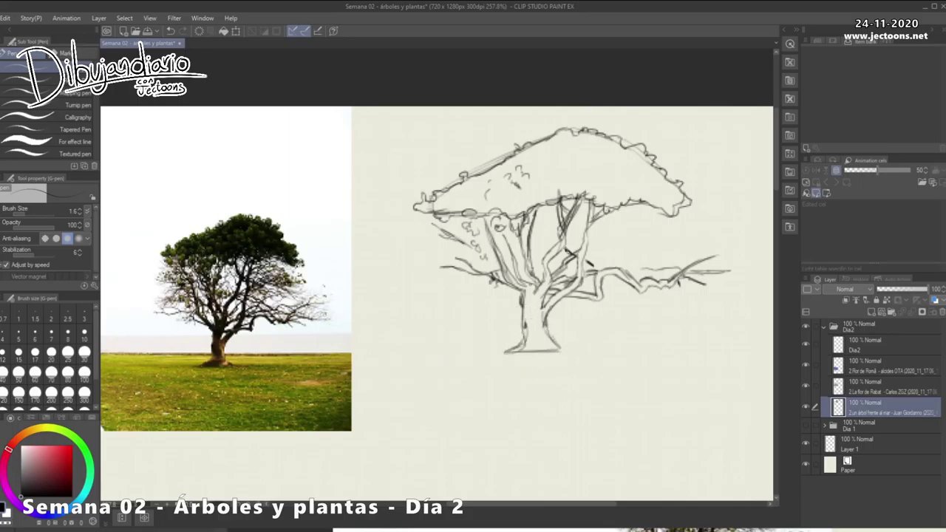
{"action": "left_click_drag", "start_coordinate": [607, 333], "coordinate": [560, 360]}
- Draw additional branches spreading right between the canopy's underside and the long lower branch
{"action": "left_click_drag", "start_coordinate": [543, 272], "coordinate": [581, 257]}
{"action": "left_click_drag", "start_coordinate": [549, 263], "coordinate": [592, 243]}
{"action": "mouse_move", "coordinate": [544, 268]}
{"action": "left_mouse_down"}
{"action": "mouse_move", "coordinate": [615, 254]}
{"action": "mouse_move", "coordinate": [637, 256]}
{"action": "mouse_move", "coordinate": [625, 266]}
{"action": "mouse_move", "coordinate": [634, 264]}
{"action": "mouse_move", "coordinate": [642, 253]}
{"action": "mouse_move", "coordinate": [588, 236]}
{"action": "mouse_move", "coordinate": [621, 239]}
{"action": "left_mouse_up"}
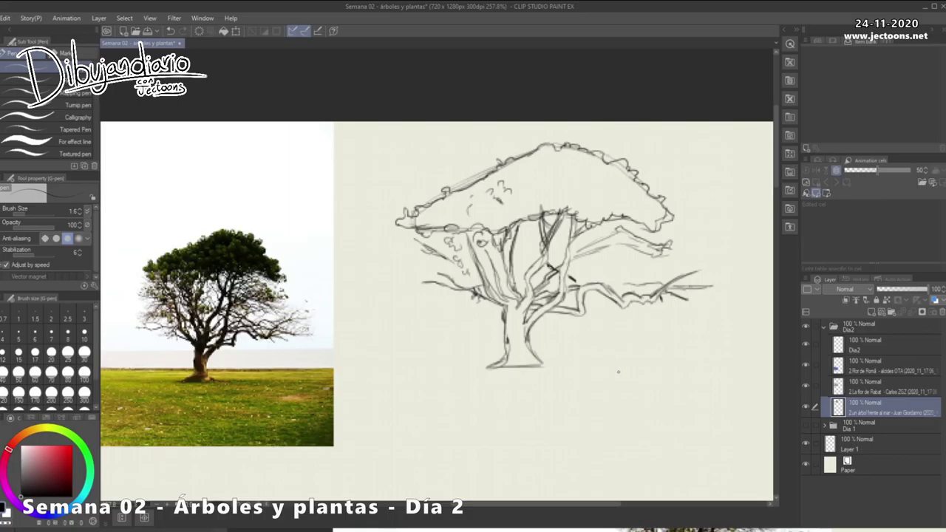
{"action": "mouse_move", "coordinate": [623, 239]}
{"action": "left_mouse_down"}
{"action": "mouse_move", "coordinate": [658, 251]}
{"action": "mouse_move", "coordinate": [632, 240]}
{"action": "mouse_move", "coordinate": [570, 258]}
{"action": "mouse_move", "coordinate": [619, 237]}
{"action": "mouse_move", "coordinate": [590, 249]}
{"action": "mouse_move", "coordinate": [587, 263]}
{"action": "mouse_move", "coordinate": [636, 280]}
{"action": "left_mouse_up"}
{"action": "left_click_drag", "start_coordinate": [568, 261], "coordinate": [641, 284]}
{"action": "left_click_drag", "start_coordinate": [577, 262], "coordinate": [618, 283]}
{"action": "left_click_drag", "start_coordinate": [591, 263], "coordinate": [622, 284]}
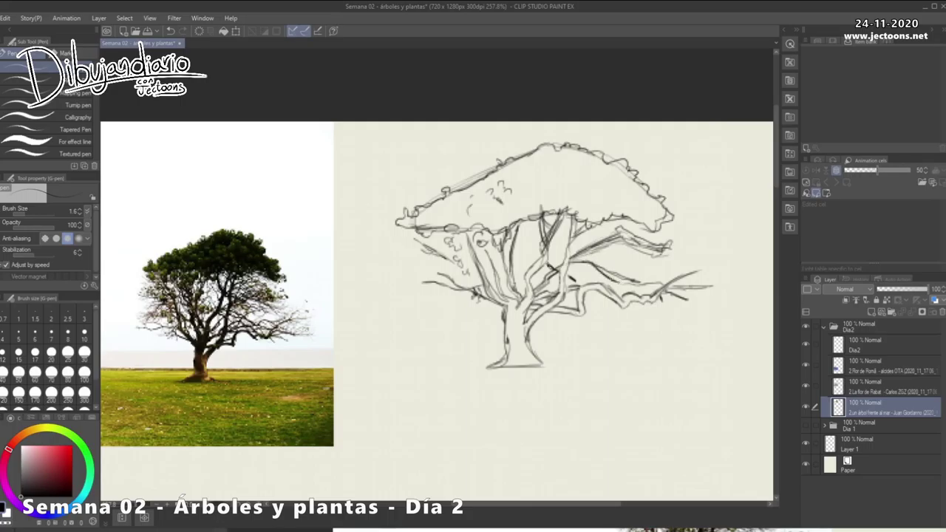
- Darken the right-hand branches and add small offshoots linking them to the central limbs
{"action": "left_click_drag", "start_coordinate": [622, 234], "coordinate": [664, 254]}
{"action": "left_click_drag", "start_coordinate": [581, 253], "coordinate": [610, 226]}
{"action": "left_click_drag", "start_coordinate": [577, 259], "coordinate": [609, 221]}
{"action": "left_click_drag", "start_coordinate": [560, 249], "coordinate": [549, 262]}
{"action": "mouse_move", "coordinate": [563, 255]}
{"action": "left_mouse_down"}
{"action": "mouse_move", "coordinate": [553, 261]}
{"action": "mouse_move", "coordinate": [626, 222]}
{"action": "mouse_move", "coordinate": [575, 249]}
{"action": "left_mouse_up"}
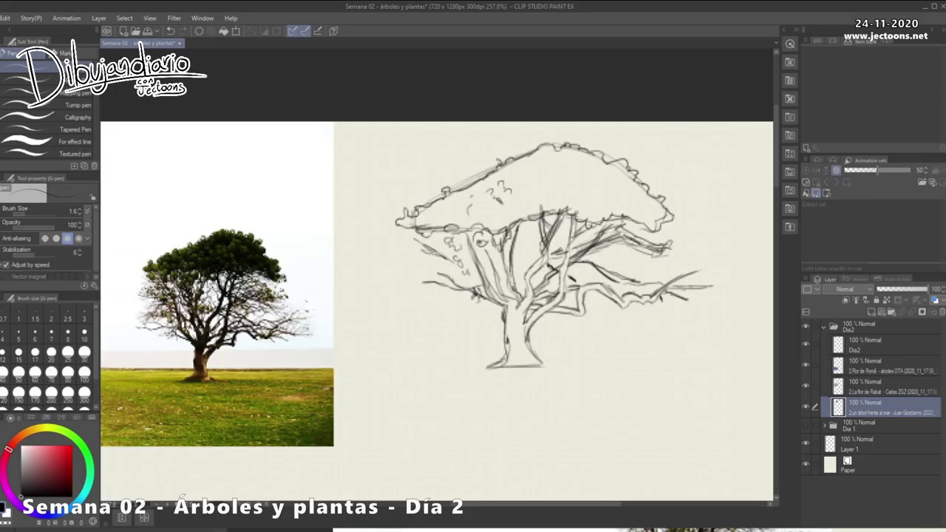
{"action": "mouse_move", "coordinate": [573, 283]}
{"action": "left_mouse_down"}
{"action": "mouse_move", "coordinate": [640, 262]}
{"action": "mouse_move", "coordinate": [628, 265]}
{"action": "left_mouse_up"}
- Add leaf marks and hatching across the canopy's centre, right slope and left part
{"action": "mouse_move", "coordinate": [569, 190]}
{"action": "left_mouse_down"}
{"action": "mouse_move", "coordinate": [568, 205]}
{"action": "mouse_move", "coordinate": [544, 204]}
{"action": "mouse_move", "coordinate": [572, 205]}
{"action": "mouse_move", "coordinate": [583, 179]}
{"action": "mouse_move", "coordinate": [583, 190]}
{"action": "mouse_move", "coordinate": [592, 185]}
{"action": "mouse_move", "coordinate": [616, 201]}
{"action": "left_mouse_up"}
{"action": "mouse_move", "coordinate": [601, 217]}
{"action": "left_mouse_down"}
{"action": "mouse_move", "coordinate": [610, 210]}
{"action": "mouse_move", "coordinate": [677, 228]}
{"action": "mouse_move", "coordinate": [662, 242]}
{"action": "left_mouse_up"}
{"action": "left_click_drag", "start_coordinate": [547, 295], "coordinate": [554, 300]}
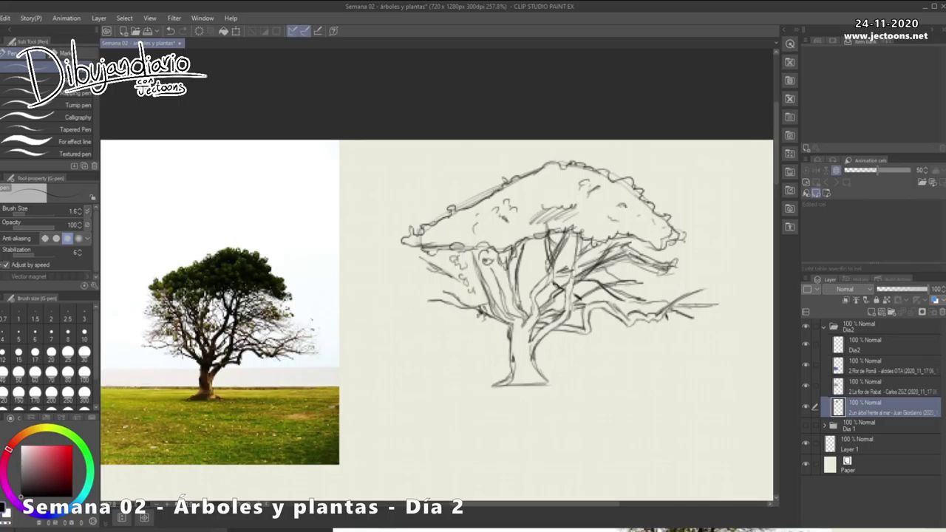
{"action": "mouse_move", "coordinate": [480, 221]}
{"action": "left_mouse_down"}
{"action": "mouse_move", "coordinate": [502, 214]}
{"action": "mouse_move", "coordinate": [456, 223]}
{"action": "mouse_move", "coordinate": [473, 226]}
{"action": "left_mouse_up"}
{"action": "left_click_drag", "start_coordinate": [542, 201], "coordinate": [552, 184]}
{"action": "mouse_move", "coordinate": [556, 196]}
{"action": "left_mouse_down"}
{"action": "mouse_move", "coordinate": [557, 184]}
{"action": "mouse_move", "coordinate": [557, 195]}
{"action": "mouse_move", "coordinate": [545, 193]}
{"action": "left_mouse_up"}
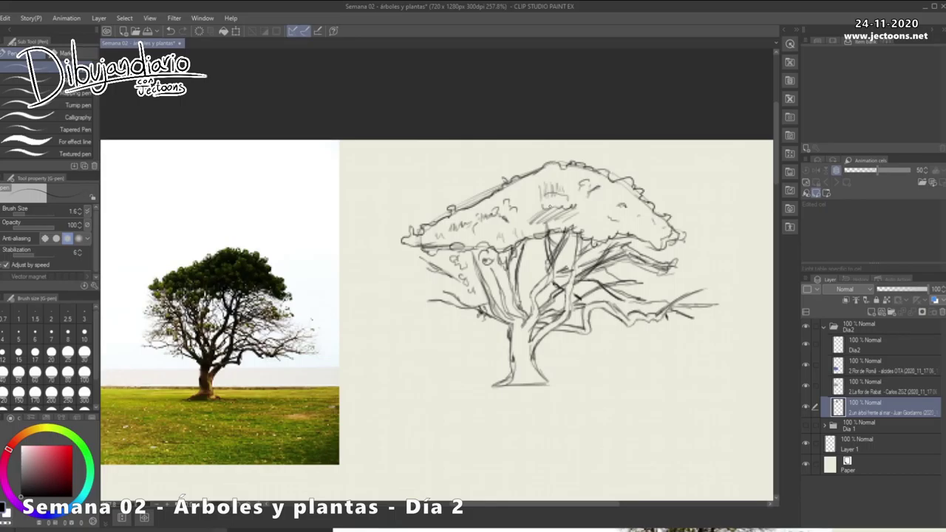
- Hatch short shading strokes along the canopy's lower right edge and in its right middle
{"action": "left_click_drag", "start_coordinate": [590, 231], "coordinate": [591, 225]}
{"action": "left_click_drag", "start_coordinate": [593, 235], "coordinate": [596, 225]}
{"action": "left_click_drag", "start_coordinate": [599, 241], "coordinate": [602, 228]}
{"action": "left_click_drag", "start_coordinate": [606, 238], "coordinate": [606, 230]}
{"action": "mouse_move", "coordinate": [603, 203]}
{"action": "left_mouse_down"}
{"action": "mouse_move", "coordinate": [607, 216]}
{"action": "mouse_move", "coordinate": [621, 218]}
{"action": "left_mouse_up"}
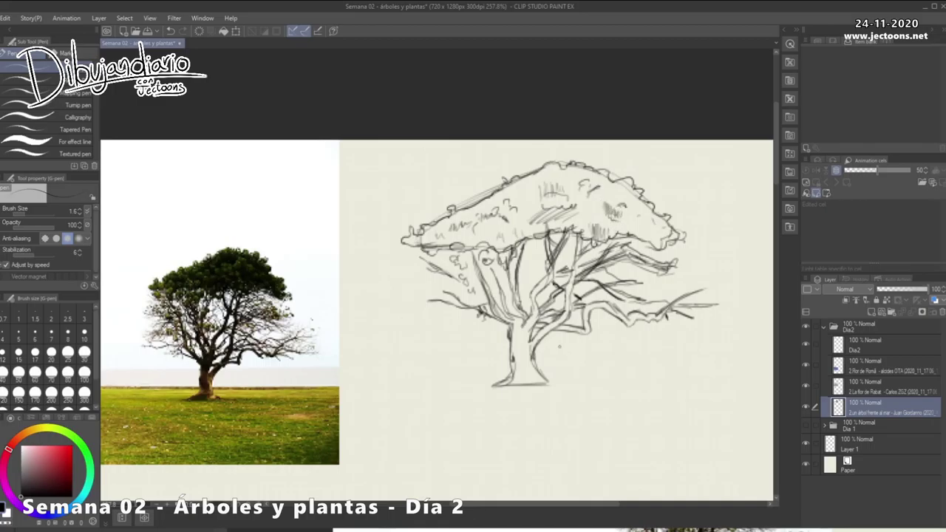
- Strengthen the ground line at the trunk's base and add an extra branch on the tree's left side
{"action": "mouse_move", "coordinate": [507, 385]}
{"action": "left_mouse_down"}
{"action": "mouse_move", "coordinate": [563, 382]}
{"action": "mouse_move", "coordinate": [557, 386]}
{"action": "left_mouse_up"}
{"action": "mouse_move", "coordinate": [535, 369]}
{"action": "left_mouse_down"}
{"action": "mouse_move", "coordinate": [555, 386]}
{"action": "mouse_move", "coordinate": [582, 387]}
{"action": "mouse_move", "coordinate": [573, 407]}
{"action": "left_mouse_up"}
{"action": "left_click_drag", "start_coordinate": [522, 189], "coordinate": [482, 219]}
{"action": "left_click_drag", "start_coordinate": [482, 219], "coordinate": [487, 206]}
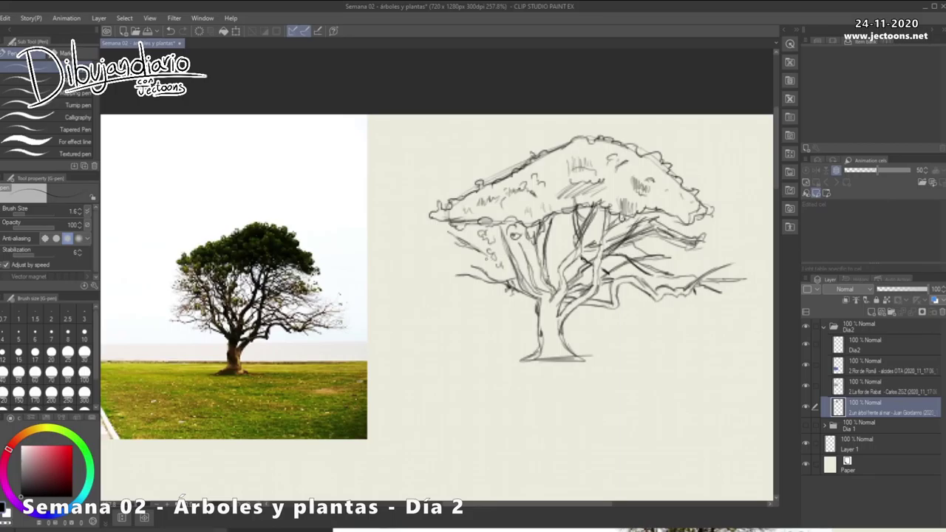
{"action": "mouse_move", "coordinate": [476, 269]}
{"action": "left_mouse_down"}
{"action": "mouse_move", "coordinate": [456, 263]}
{"action": "mouse_move", "coordinate": [453, 255]}
{"action": "mouse_move", "coordinate": [465, 266]}
{"action": "mouse_move", "coordinate": [458, 248]}
{"action": "left_mouse_up"}
- Draw the horizon line on both sides of the trunk and scatter small grass marks below it
{"action": "scroll", "coordinate": [439, 269], "scroll_direction": "down", "scroll_amount": 1}
{"action": "scroll", "coordinate": [439, 268], "scroll_direction": "down", "scroll_amount": 1}
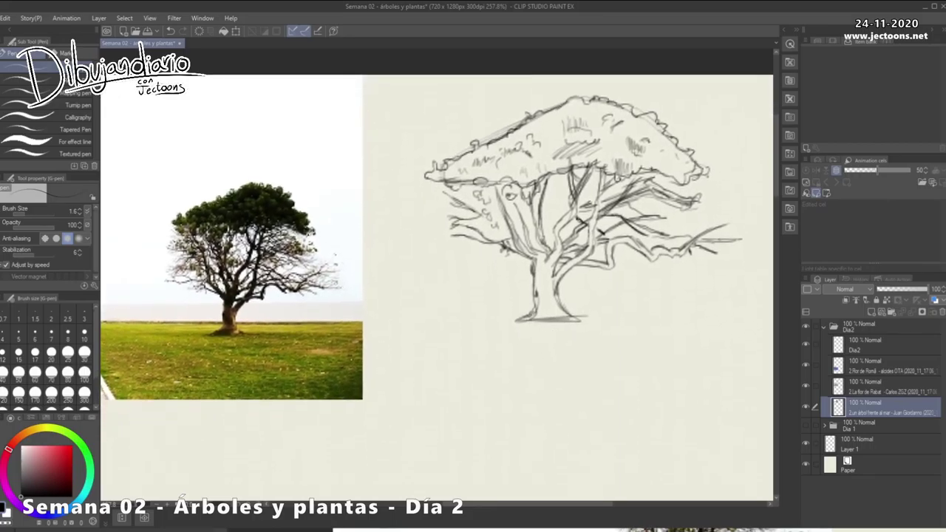
{"action": "left_click_drag", "start_coordinate": [420, 309], "coordinate": [707, 303]}
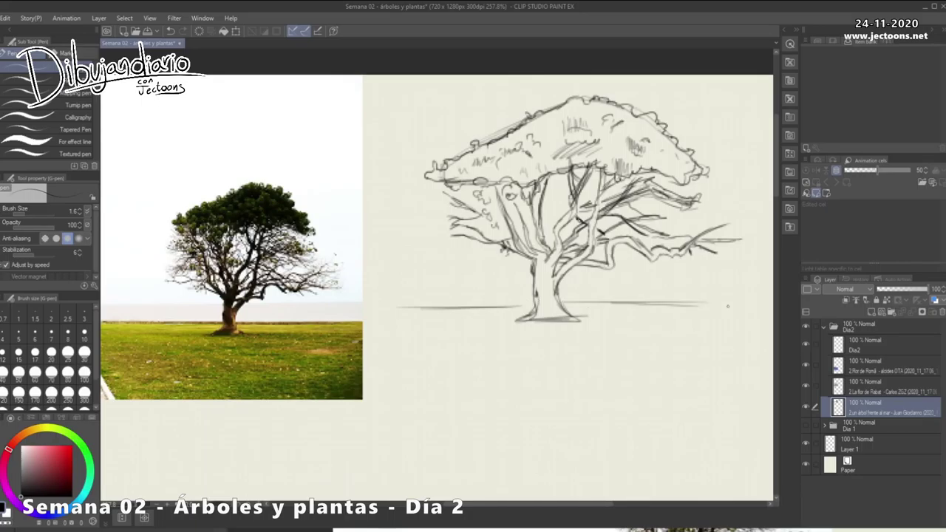
{"action": "left_click_drag", "start_coordinate": [460, 330], "coordinate": [473, 326]}
{"action": "left_click_drag", "start_coordinate": [611, 320], "coordinate": [608, 323]}
- Add vertical bark texture lines along the trunk down to its base
{"action": "left_click_drag", "start_coordinate": [558, 277], "coordinate": [547, 314]}
{"action": "left_click_drag", "start_coordinate": [539, 270], "coordinate": [543, 318]}
{"action": "left_click_drag", "start_coordinate": [543, 309], "coordinate": [535, 319]}
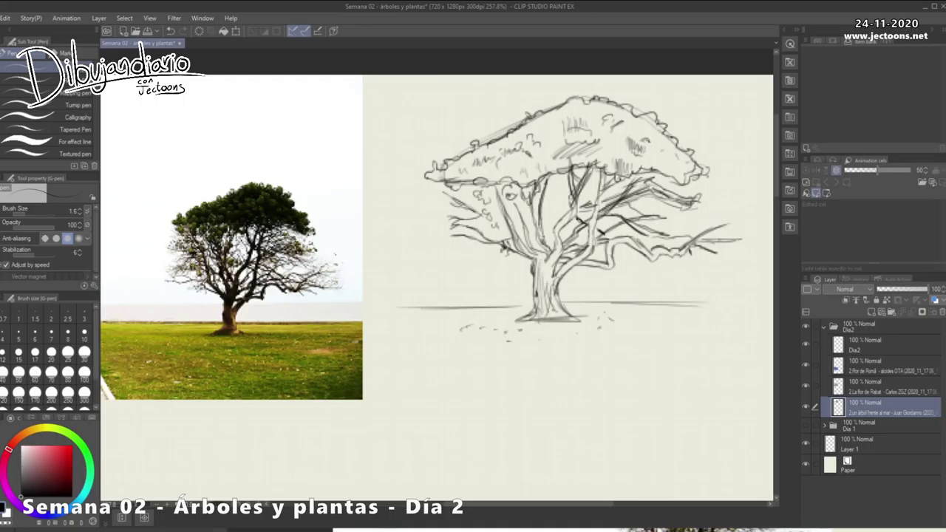
{"action": "scroll", "coordinate": [632, 375], "scroll_direction": "down", "scroll_amount": 3}
{"action": "left_click_drag", "start_coordinate": [634, 385], "coordinate": [513, 307]}
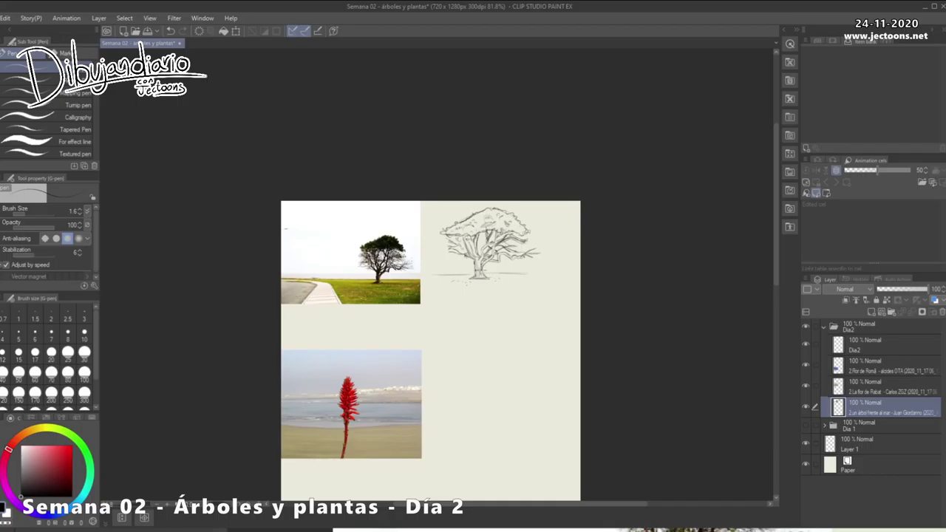
{"action": "left_click_drag", "start_coordinate": [422, 276], "coordinate": [440, 293]}
{"action": "key", "text": "ctrl+z"}
{"action": "key", "text": "ctrl+z"}
- Sketch the red flower's elongated head and its curved stem on the blank area beside the flower photo
{"action": "mouse_move", "coordinate": [431, 267]}
{"action": "left_mouse_down"}
{"action": "mouse_move", "coordinate": [541, 269]}
{"action": "mouse_move", "coordinate": [530, 256]}
{"action": "mouse_move", "coordinate": [555, 152]}
{"action": "left_mouse_up"}
{"action": "left_click_drag", "start_coordinate": [444, 329], "coordinate": [506, 329]}
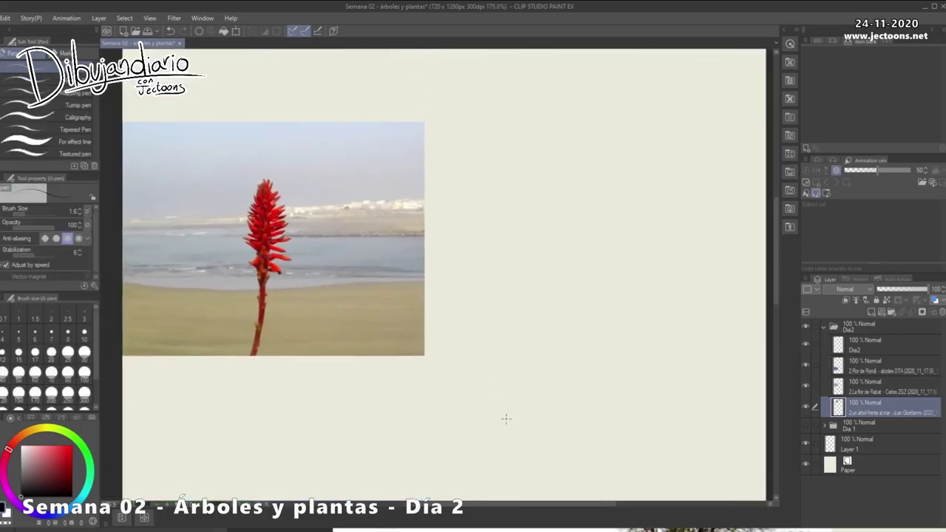
{"action": "left_click_drag", "start_coordinate": [490, 323], "coordinate": [486, 350]}
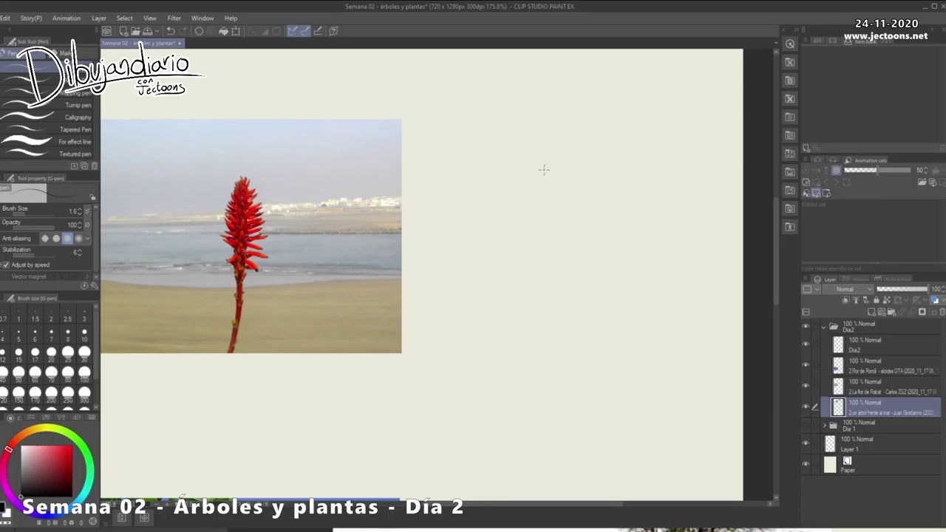
{"action": "mouse_move", "coordinate": [543, 211]}
{"action": "left_mouse_down"}
{"action": "mouse_move", "coordinate": [540, 156]}
{"action": "mouse_move", "coordinate": [551, 131]}
{"action": "mouse_move", "coordinate": [564, 204]}
{"action": "left_mouse_up"}
{"action": "left_click_drag", "start_coordinate": [561, 142], "coordinate": [556, 232]}
{"action": "mouse_move", "coordinate": [538, 193]}
{"action": "left_mouse_down"}
{"action": "mouse_move", "coordinate": [548, 222]}
{"action": "mouse_move", "coordinate": [521, 341]}
{"action": "left_mouse_up"}
{"action": "mouse_move", "coordinate": [557, 234]}
{"action": "left_mouse_down"}
{"action": "mouse_move", "coordinate": [548, 290]}
{"action": "mouse_move", "coordinate": [513, 359]}
{"action": "left_mouse_up"}
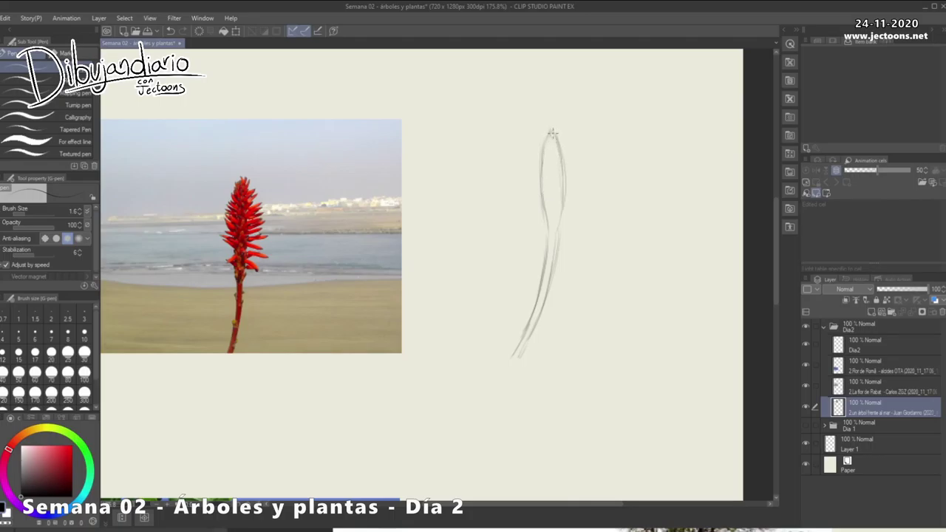
- Draw the pointed tip of the flower head, a lower side petal, and small buds along the stem
{"action": "left_click_drag", "start_coordinate": [551, 135], "coordinate": [554, 127]}
{"action": "mouse_move", "coordinate": [569, 216]}
{"action": "left_mouse_down"}
{"action": "mouse_move", "coordinate": [596, 229]}
{"action": "mouse_move", "coordinate": [562, 214]}
{"action": "left_mouse_up"}
{"action": "left_click_drag", "start_coordinate": [532, 331], "coordinate": [513, 359]}
{"action": "mouse_move", "coordinate": [542, 248]}
{"action": "left_mouse_down"}
{"action": "mouse_move", "coordinate": [548, 292]}
{"action": "mouse_move", "coordinate": [554, 283]}
{"action": "mouse_move", "coordinate": [531, 316]}
{"action": "left_mouse_up"}
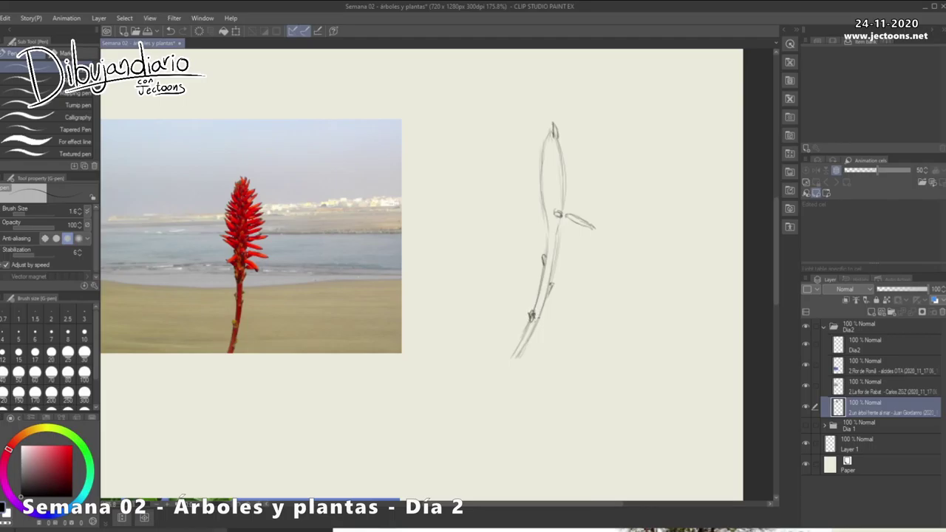
{"action": "mouse_move", "coordinate": [565, 254]}
{"action": "left_mouse_down"}
{"action": "mouse_move", "coordinate": [559, 238]}
{"action": "mouse_move", "coordinate": [551, 278]}
{"action": "left_mouse_up"}
{"action": "scroll", "coordinate": [538, 328], "scroll_direction": "up", "scroll_amount": 1}
- Sketch the pointed petals along the lower left edge of the red flower's head
{"action": "left_click_drag", "start_coordinate": [546, 218], "coordinate": [530, 228]}
{"action": "key", "text": "ctrl+z"}
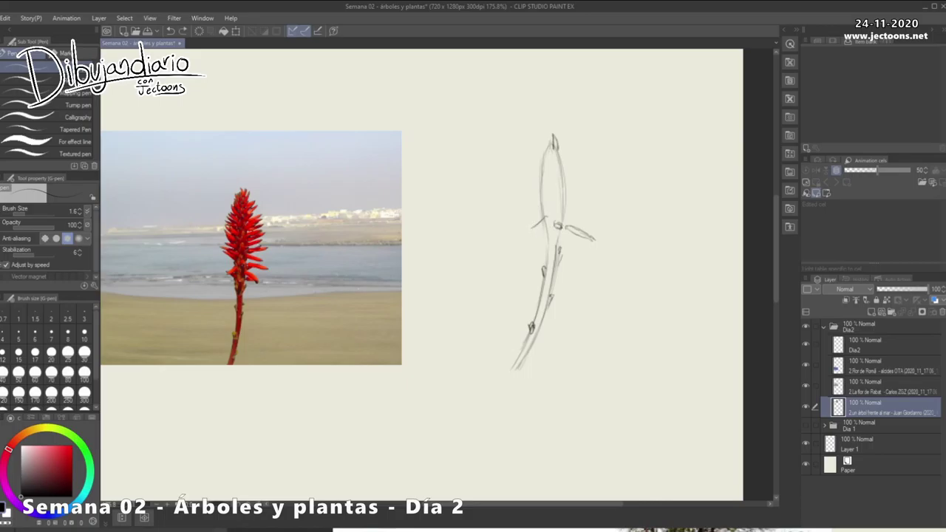
{"action": "mouse_move", "coordinate": [549, 226]}
{"action": "left_mouse_down"}
{"action": "mouse_move", "coordinate": [533, 240]}
{"action": "mouse_move", "coordinate": [551, 236]}
{"action": "left_mouse_up"}
{"action": "scroll", "coordinate": [421, 274], "scroll_direction": "up", "scroll_amount": 1}
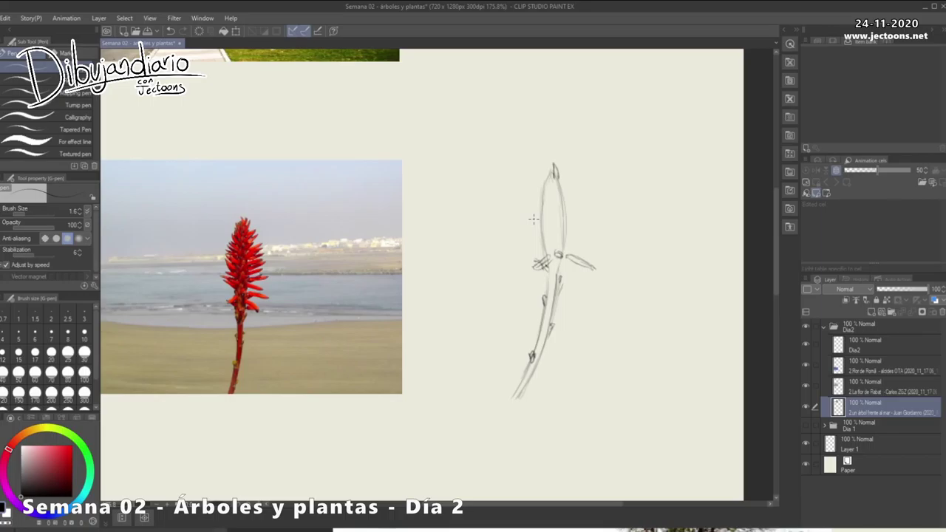
{"action": "mouse_move", "coordinate": [543, 245]}
{"action": "left_mouse_down"}
{"action": "mouse_move", "coordinate": [530, 239]}
{"action": "mouse_move", "coordinate": [554, 250]}
{"action": "mouse_move", "coordinate": [547, 233]}
{"action": "left_mouse_up"}
{"action": "left_click_drag", "start_coordinate": [523, 235], "coordinate": [542, 238]}
{"action": "mouse_move", "coordinate": [547, 225]}
{"action": "left_mouse_down"}
{"action": "mouse_move", "coordinate": [547, 235]}
{"action": "mouse_move", "coordinate": [540, 206]}
{"action": "left_mouse_up"}
{"action": "left_click_drag", "start_coordinate": [544, 204], "coordinate": [549, 219]}
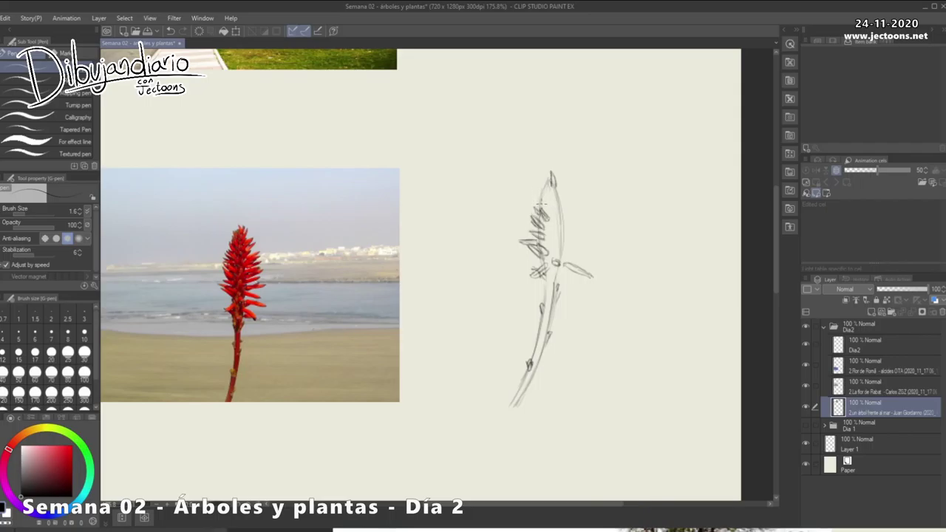
- Add narrow petals around the upper part and tip of the red flower's head
{"action": "left_click_drag", "start_coordinate": [537, 197], "coordinate": [549, 209]}
{"action": "mouse_move", "coordinate": [540, 199]}
{"action": "left_mouse_down"}
{"action": "mouse_move", "coordinate": [546, 183]}
{"action": "mouse_move", "coordinate": [552, 188]}
{"action": "left_mouse_up"}
{"action": "left_click_drag", "start_coordinate": [544, 206], "coordinate": [548, 196]}
{"action": "left_click_drag", "start_coordinate": [538, 193], "coordinate": [545, 180]}
{"action": "left_click_drag", "start_coordinate": [557, 236], "coordinate": [563, 225]}
{"action": "mouse_move", "coordinate": [558, 191]}
{"action": "left_mouse_down"}
{"action": "mouse_move", "coordinate": [565, 175]}
{"action": "mouse_move", "coordinate": [562, 192]}
{"action": "left_mouse_up"}
{"action": "mouse_move", "coordinate": [575, 201]}
{"action": "left_mouse_down"}
{"action": "mouse_move", "coordinate": [555, 221]}
{"action": "mouse_move", "coordinate": [564, 211]}
{"action": "mouse_move", "coordinate": [552, 184]}
{"action": "left_mouse_up"}
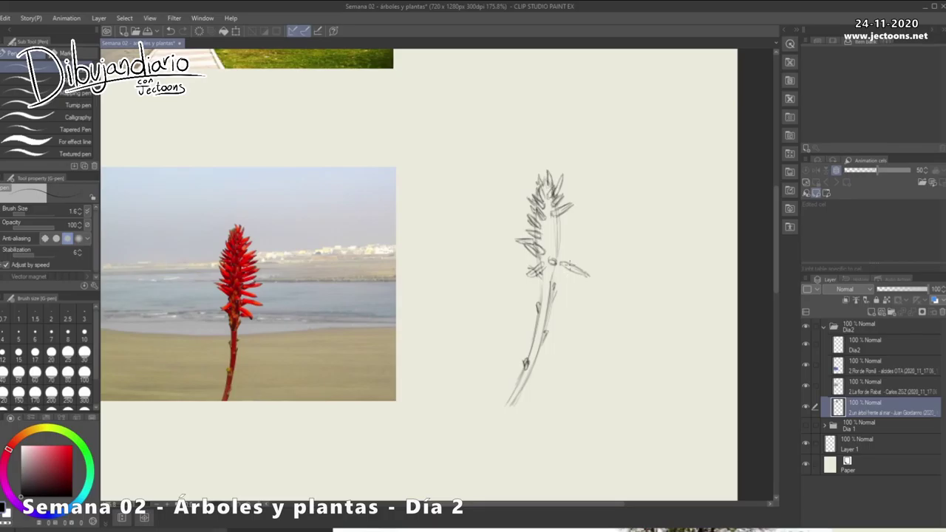
- Fill the flower head's right edge with spiky petals and add small petals in its center
{"action": "mouse_move", "coordinate": [560, 223]}
{"action": "left_mouse_down"}
{"action": "mouse_move", "coordinate": [546, 226]}
{"action": "mouse_move", "coordinate": [552, 235]}
{"action": "left_mouse_up"}
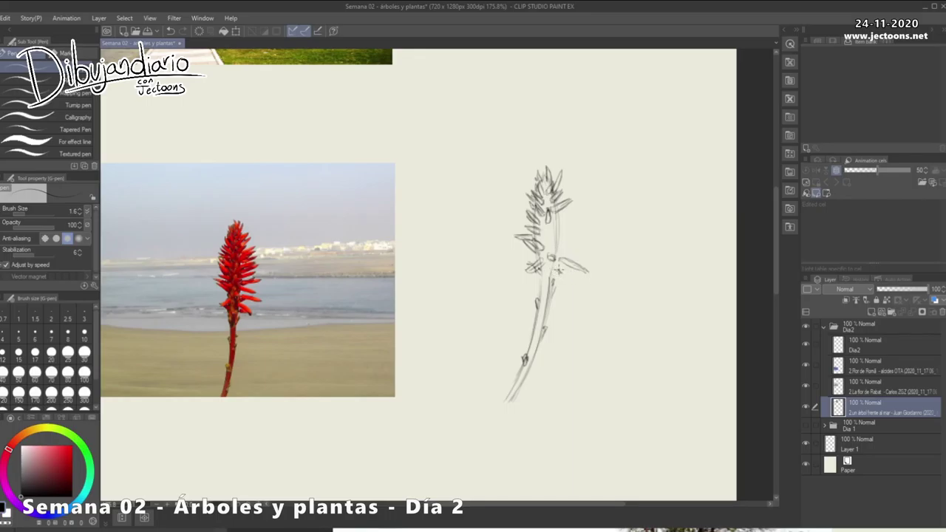
{"action": "mouse_move", "coordinate": [557, 267]}
{"action": "left_mouse_down"}
{"action": "mouse_move", "coordinate": [573, 291]}
{"action": "mouse_move", "coordinate": [556, 267]}
{"action": "mouse_move", "coordinate": [552, 275]}
{"action": "left_mouse_up"}
{"action": "left_click_drag", "start_coordinate": [557, 274], "coordinate": [553, 294]}
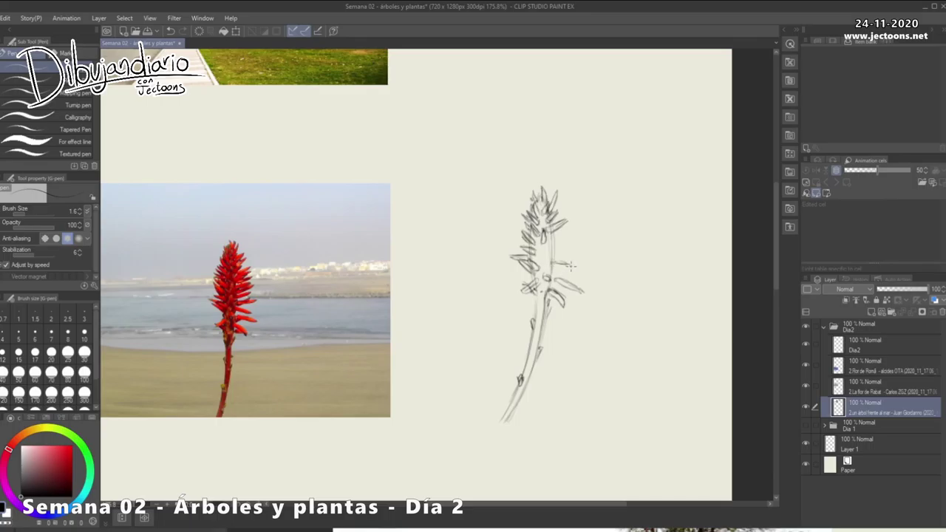
{"action": "mouse_move", "coordinate": [556, 266]}
{"action": "left_mouse_down"}
{"action": "mouse_move", "coordinate": [581, 270]}
{"action": "mouse_move", "coordinate": [563, 271]}
{"action": "left_mouse_up"}
{"action": "left_click_drag", "start_coordinate": [577, 248], "coordinate": [553, 251]}
{"action": "scroll", "coordinate": [556, 251], "scroll_direction": "up", "scroll_amount": 1}
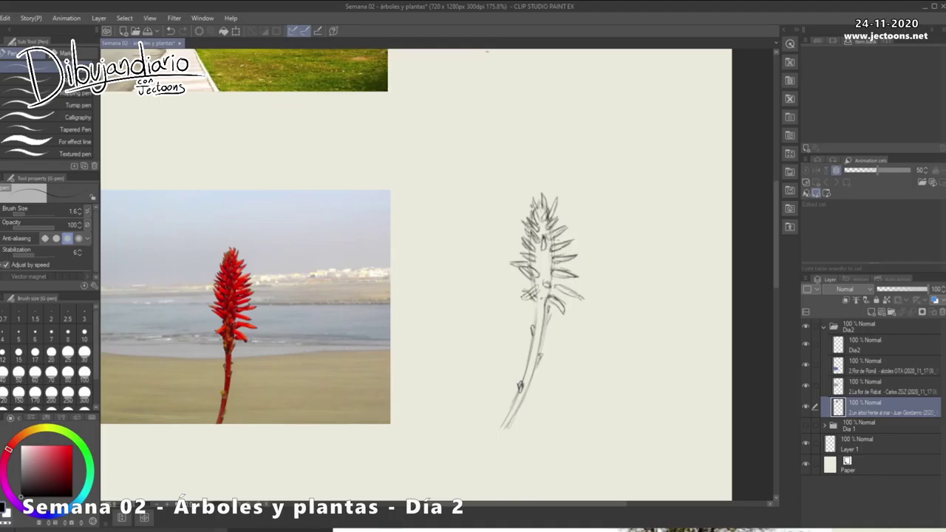
{"action": "mouse_move", "coordinate": [575, 230]}
{"action": "left_mouse_down"}
{"action": "mouse_move", "coordinate": [560, 239]}
{"action": "mouse_move", "coordinate": [564, 249]}
{"action": "left_mouse_up"}
{"action": "mouse_move", "coordinate": [568, 215]}
{"action": "left_mouse_down"}
{"action": "mouse_move", "coordinate": [558, 223]}
{"action": "mouse_move", "coordinate": [563, 212]}
{"action": "mouse_move", "coordinate": [550, 216]}
{"action": "mouse_move", "coordinate": [560, 196]}
{"action": "mouse_move", "coordinate": [539, 231]}
{"action": "mouse_move", "coordinate": [557, 236]}
{"action": "mouse_move", "coordinate": [558, 220]}
{"action": "mouse_move", "coordinate": [545, 254]}
{"action": "mouse_move", "coordinate": [533, 236]}
{"action": "mouse_move", "coordinate": [548, 294]}
{"action": "left_mouse_up"}
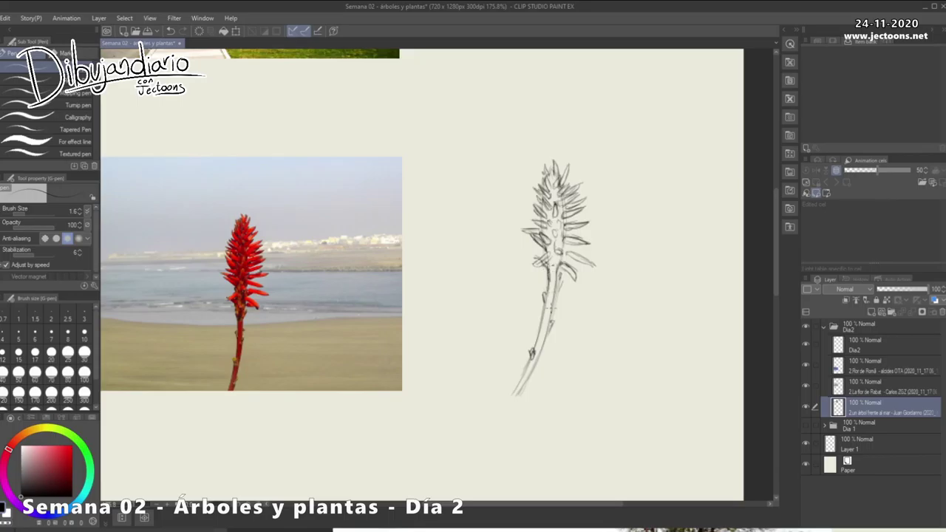
- Darken the red flower's stem and the bud on its lower part
{"action": "left_click_drag", "start_coordinate": [538, 350], "coordinate": [533, 357]}
{"action": "left_click_drag", "start_coordinate": [550, 291], "coordinate": [548, 307]}
{"action": "left_click_drag", "start_coordinate": [555, 262], "coordinate": [550, 270]}
- Draw light horizontal shoreline and sea lines on both sides of the red flower's stem
{"action": "left_click_drag", "start_coordinate": [428, 326], "coordinate": [588, 334]}
{"action": "left_click_drag", "start_coordinate": [606, 326], "coordinate": [733, 325]}
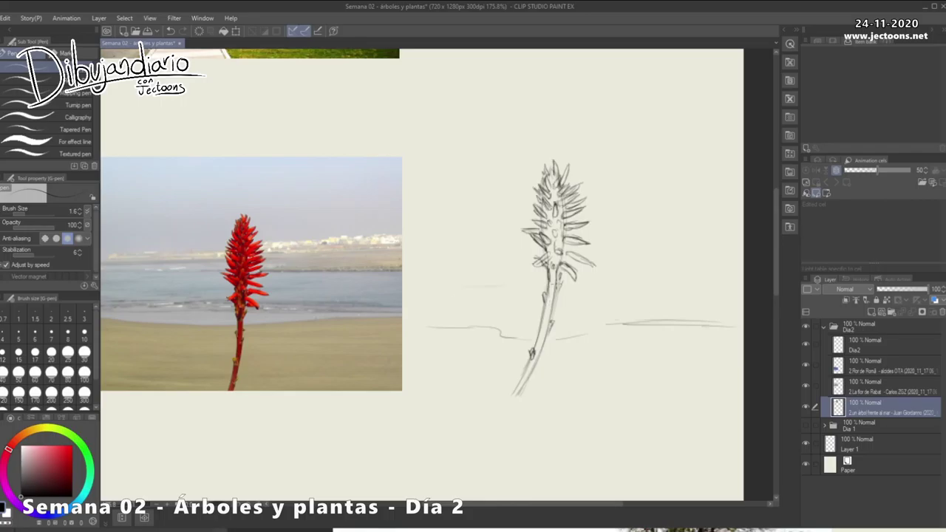
{"action": "mouse_move", "coordinate": [605, 287]}
{"action": "left_mouse_down"}
{"action": "mouse_move", "coordinate": [729, 288]}
{"action": "mouse_move", "coordinate": [699, 292]}
{"action": "mouse_move", "coordinate": [722, 267]}
{"action": "left_mouse_up"}
{"action": "left_click_drag", "start_coordinate": [638, 342], "coordinate": [581, 332]}
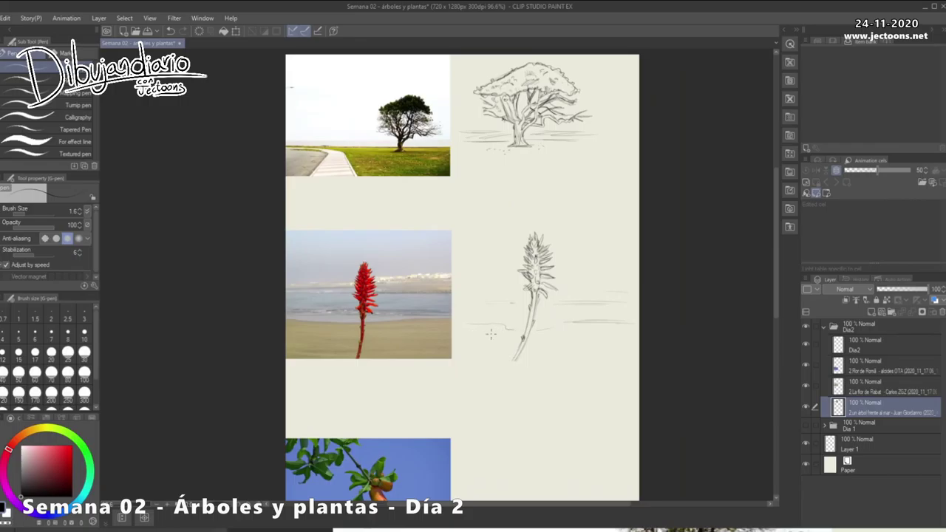
{"action": "scroll", "coordinate": [565, 334], "scroll_direction": "down", "scroll_amount": 1}
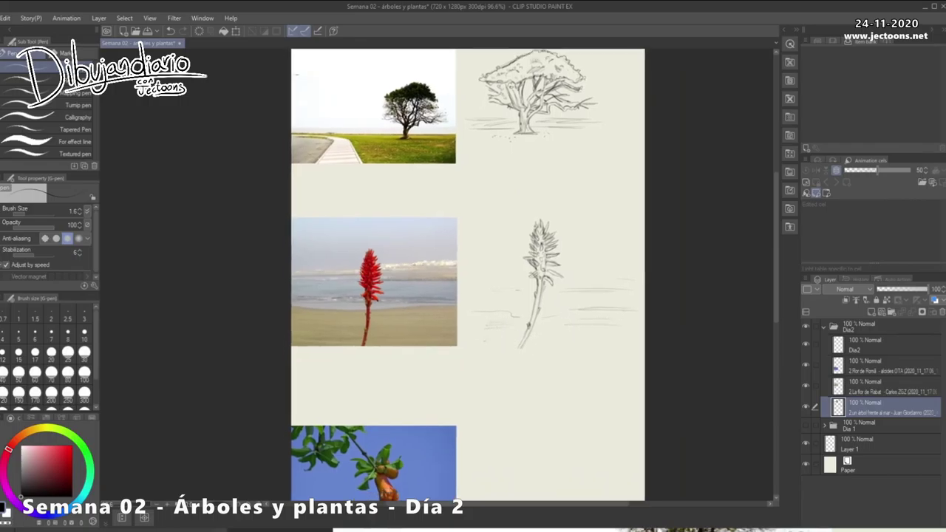
- Darken the petal strokes from the tip to the base of the red flower's head
{"action": "scroll", "coordinate": [580, 261], "scroll_direction": "up", "scroll_amount": 3}
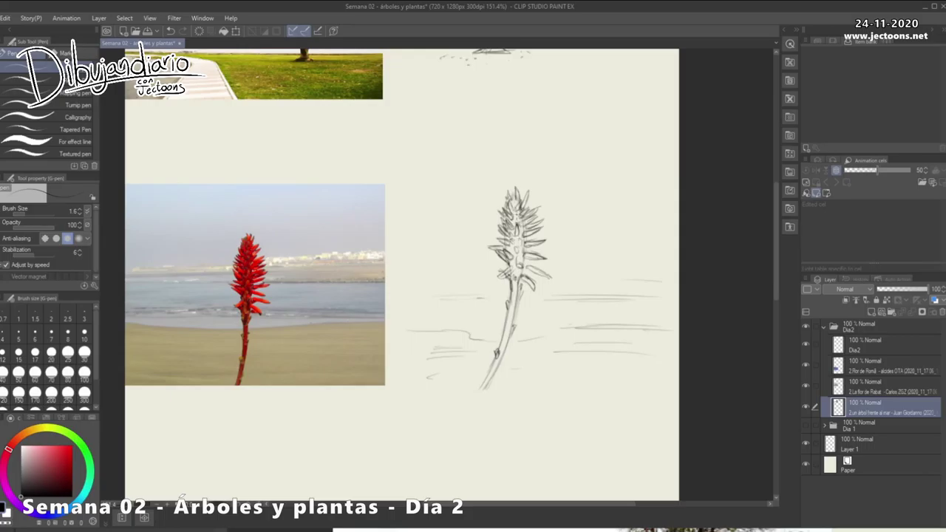
{"action": "mouse_move", "coordinate": [515, 196]}
{"action": "left_mouse_down"}
{"action": "mouse_move", "coordinate": [523, 188]}
{"action": "mouse_move", "coordinate": [519, 204]}
{"action": "left_mouse_up"}
{"action": "mouse_move", "coordinate": [525, 232]}
{"action": "left_mouse_down"}
{"action": "mouse_move", "coordinate": [516, 241]}
{"action": "mouse_move", "coordinate": [512, 231]}
{"action": "mouse_move", "coordinate": [513, 275]}
{"action": "left_mouse_up"}
- Sketch the pomegranate's diagonal branch, round bud and surrounding leaves on the blank area beside its photo
{"action": "left_click_drag", "start_coordinate": [581, 435], "coordinate": [503, 394]}
{"action": "left_click_drag", "start_coordinate": [534, 399], "coordinate": [519, 283]}
{"action": "key", "text": "ctrl+space"}
{"action": "left_click_drag", "start_coordinate": [477, 397], "coordinate": [529, 390]}
{"action": "key", "text": "p"}
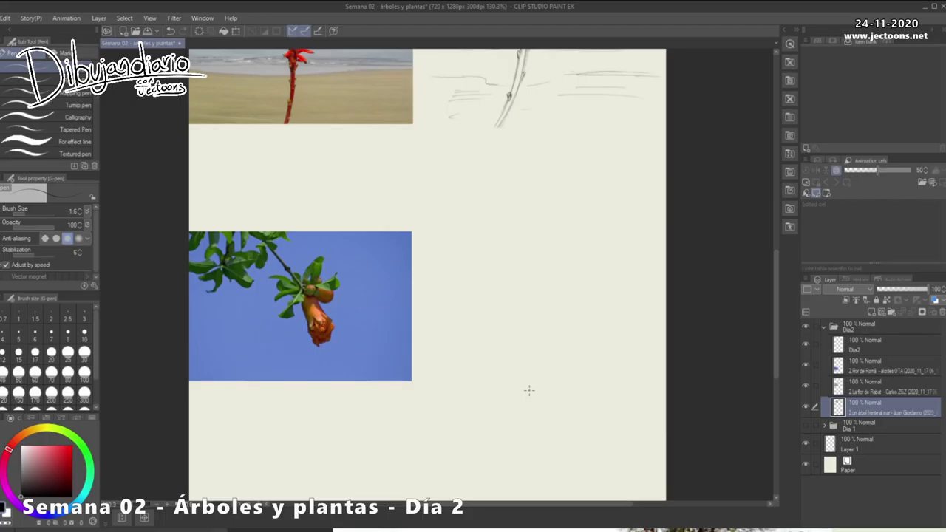
{"action": "left_click_drag", "start_coordinate": [488, 367], "coordinate": [483, 337]}
{"action": "left_click_drag", "start_coordinate": [539, 380], "coordinate": [516, 362]}
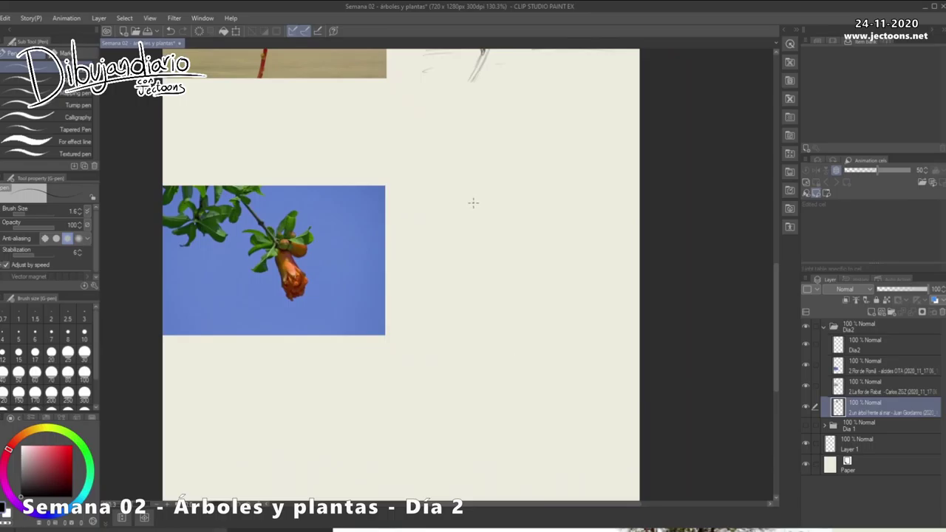
{"action": "left_click_drag", "start_coordinate": [476, 205], "coordinate": [490, 221]}
{"action": "left_click_drag", "start_coordinate": [484, 215], "coordinate": [490, 222]}
{"action": "left_click_drag", "start_coordinate": [464, 194], "coordinate": [493, 227]}
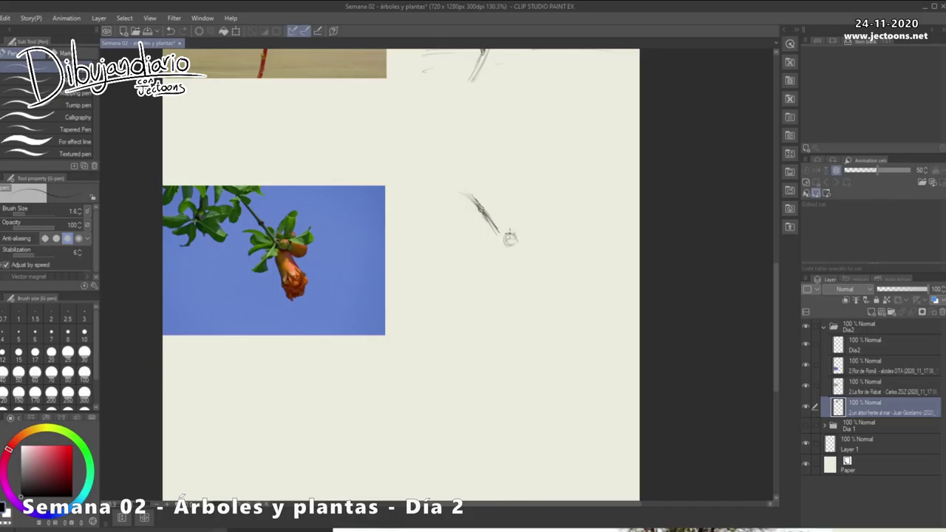
{"action": "mouse_move", "coordinate": [515, 244]}
{"action": "left_mouse_down"}
{"action": "mouse_move", "coordinate": [507, 236]}
{"action": "mouse_move", "coordinate": [463, 273]}
{"action": "mouse_move", "coordinate": [481, 278]}
{"action": "mouse_move", "coordinate": [482, 262]}
{"action": "mouse_move", "coordinate": [499, 263]}
{"action": "mouse_move", "coordinate": [497, 245]}
{"action": "mouse_move", "coordinate": [501, 265]}
{"action": "mouse_move", "coordinate": [462, 274]}
{"action": "mouse_move", "coordinate": [498, 238]}
{"action": "mouse_move", "coordinate": [480, 234]}
{"action": "mouse_move", "coordinate": [458, 252]}
{"action": "mouse_move", "coordinate": [476, 247]}
{"action": "mouse_move", "coordinate": [458, 258]}
{"action": "mouse_move", "coordinate": [480, 233]}
{"action": "mouse_move", "coordinate": [500, 238]}
{"action": "mouse_move", "coordinate": [478, 248]}
{"action": "mouse_move", "coordinate": [493, 235]}
{"action": "mouse_move", "coordinate": [469, 222]}
{"action": "mouse_move", "coordinate": [473, 244]}
{"action": "mouse_move", "coordinate": [469, 216]}
{"action": "mouse_move", "coordinate": [488, 235]}
{"action": "mouse_move", "coordinate": [462, 210]}
{"action": "mouse_move", "coordinate": [442, 214]}
{"action": "mouse_move", "coordinate": [470, 210]}
{"action": "mouse_move", "coordinate": [495, 236]}
{"action": "mouse_move", "coordinate": [495, 217]}
{"action": "mouse_move", "coordinate": [501, 241]}
{"action": "mouse_move", "coordinate": [512, 201]}
{"action": "mouse_move", "coordinate": [523, 200]}
{"action": "mouse_move", "coordinate": [526, 211]}
{"action": "mouse_move", "coordinate": [518, 227]}
{"action": "mouse_move", "coordinate": [516, 196]}
{"action": "mouse_move", "coordinate": [529, 192]}
{"action": "mouse_move", "coordinate": [515, 215]}
{"action": "mouse_move", "coordinate": [514, 233]}
{"action": "mouse_move", "coordinate": [523, 230]}
{"action": "mouse_move", "coordinate": [504, 241]}
{"action": "mouse_move", "coordinate": [523, 241]}
{"action": "mouse_move", "coordinate": [509, 252]}
{"action": "left_mouse_up"}
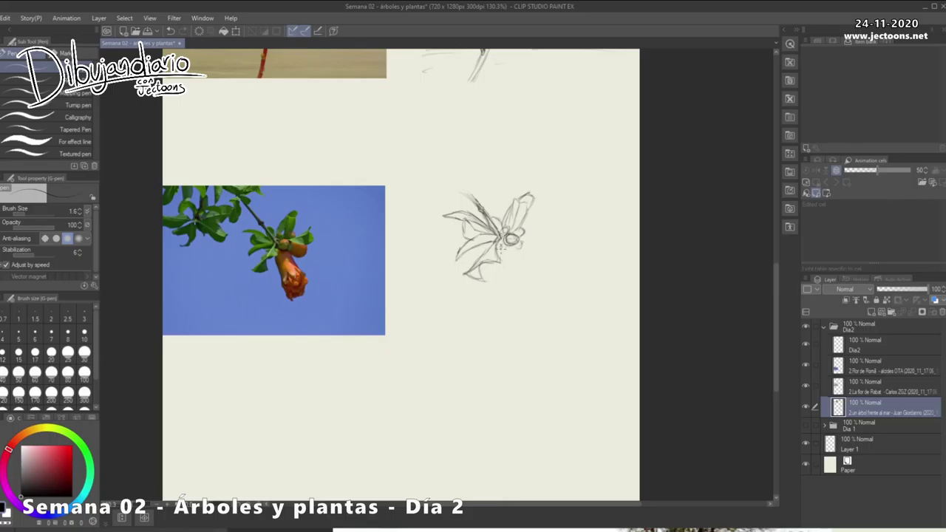
- Draw the pomegranate flower's tubular body with a jagged rim and ruffled petals at its end
{"action": "mouse_move", "coordinate": [497, 264]}
{"action": "left_mouse_down"}
{"action": "mouse_move", "coordinate": [528, 323]}
{"action": "mouse_move", "coordinate": [547, 328]}
{"action": "mouse_move", "coordinate": [553, 319]}
{"action": "left_mouse_up"}
{"action": "mouse_move", "coordinate": [515, 247]}
{"action": "left_mouse_down"}
{"action": "mouse_move", "coordinate": [558, 289]}
{"action": "mouse_move", "coordinate": [539, 329]}
{"action": "left_mouse_up"}
{"action": "mouse_move", "coordinate": [522, 313]}
{"action": "left_mouse_down"}
{"action": "mouse_move", "coordinate": [523, 296]}
{"action": "mouse_move", "coordinate": [518, 317]}
{"action": "mouse_move", "coordinate": [527, 296]}
{"action": "mouse_move", "coordinate": [538, 306]}
{"action": "mouse_move", "coordinate": [540, 288]}
{"action": "mouse_move", "coordinate": [559, 286]}
{"action": "mouse_move", "coordinate": [520, 310]}
{"action": "mouse_move", "coordinate": [549, 317]}
{"action": "mouse_move", "coordinate": [523, 316]}
{"action": "mouse_move", "coordinate": [547, 336]}
{"action": "mouse_move", "coordinate": [560, 312]}
{"action": "mouse_move", "coordinate": [545, 304]}
{"action": "mouse_move", "coordinate": [557, 309]}
{"action": "left_mouse_up"}
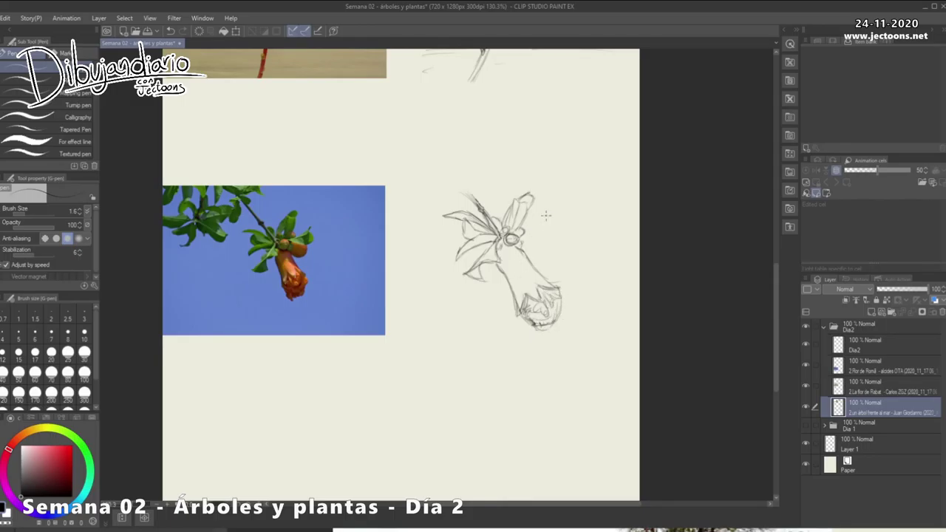
{"action": "mouse_move", "coordinate": [525, 229]}
{"action": "left_mouse_down"}
{"action": "mouse_move", "coordinate": [552, 213]}
{"action": "mouse_move", "coordinate": [554, 226]}
{"action": "mouse_move", "coordinate": [517, 238]}
{"action": "mouse_move", "coordinate": [542, 232]}
{"action": "left_mouse_up"}
{"action": "mouse_move", "coordinate": [518, 245]}
{"action": "left_mouse_down"}
{"action": "mouse_move", "coordinate": [504, 266]}
{"action": "mouse_move", "coordinate": [516, 284]}
{"action": "mouse_move", "coordinate": [566, 323]}
{"action": "mouse_move", "coordinate": [530, 251]}
{"action": "mouse_move", "coordinate": [546, 279]}
{"action": "mouse_move", "coordinate": [572, 292]}
{"action": "mouse_move", "coordinate": [535, 327]}
{"action": "left_mouse_up"}
- Add contour lines at the base of the pomegranate flower and a leaf on its right side
{"action": "mouse_move", "coordinate": [490, 256]}
{"action": "left_mouse_down"}
{"action": "mouse_move", "coordinate": [502, 273]}
{"action": "mouse_move", "coordinate": [510, 269]}
{"action": "mouse_move", "coordinate": [513, 305]}
{"action": "mouse_move", "coordinate": [515, 267]}
{"action": "left_mouse_up"}
{"action": "left_click_drag", "start_coordinate": [509, 244], "coordinate": [514, 263]}
{"action": "mouse_move", "coordinate": [519, 252]}
{"action": "left_mouse_down"}
{"action": "mouse_move", "coordinate": [523, 266]}
{"action": "mouse_move", "coordinate": [473, 278]}
{"action": "left_mouse_up"}
{"action": "left_click_drag", "start_coordinate": [534, 227], "coordinate": [549, 214]}
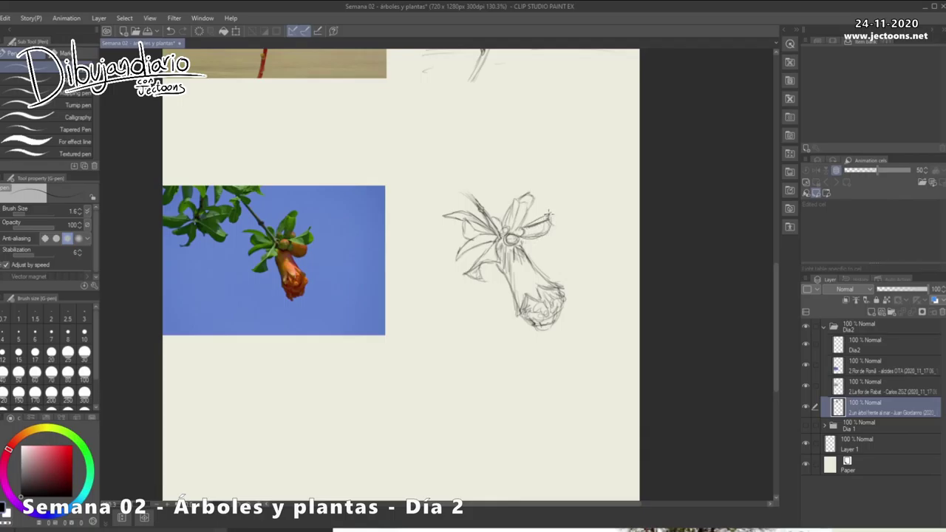
- Extend and darken the pomegranate's branch toward the upper left and reinforce the leaves beside it
{"action": "mouse_move", "coordinate": [461, 183]}
{"action": "left_mouse_down"}
{"action": "mouse_move", "coordinate": [486, 207]}
{"action": "mouse_move", "coordinate": [478, 200]}
{"action": "left_mouse_up"}
{"action": "left_click_drag", "start_coordinate": [455, 182], "coordinate": [486, 210]}
{"action": "left_click_drag", "start_coordinate": [466, 190], "coordinate": [479, 212]}
{"action": "left_click_drag", "start_coordinate": [463, 185], "coordinate": [475, 204]}
{"action": "mouse_move", "coordinate": [473, 241]}
{"action": "left_mouse_down"}
{"action": "mouse_move", "coordinate": [462, 251]}
{"action": "mouse_move", "coordinate": [490, 233]}
{"action": "mouse_move", "coordinate": [495, 239]}
{"action": "left_mouse_up"}
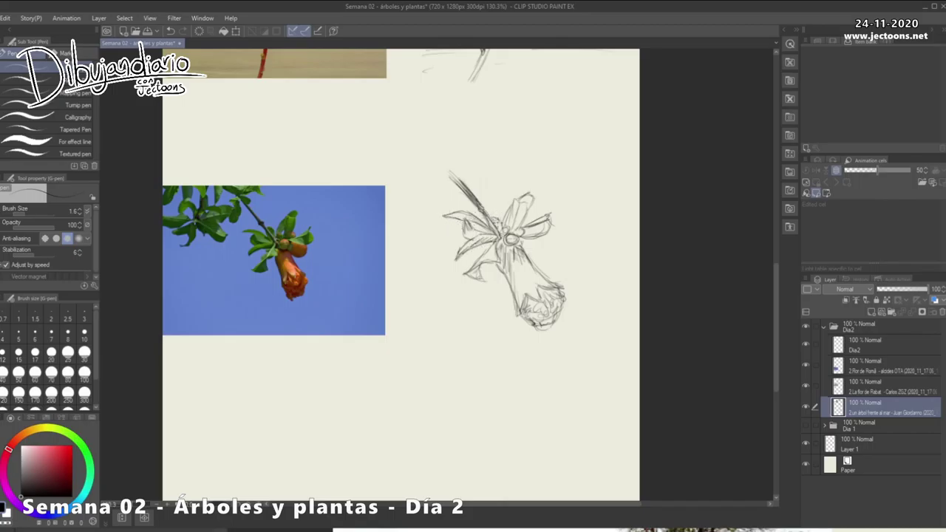
- Define the round bud and darken both side contours of the pomegranate flower's body
{"action": "left_click_drag", "start_coordinate": [515, 224], "coordinate": [509, 238]}
{"action": "mouse_move", "coordinate": [508, 237]}
{"action": "left_mouse_down"}
{"action": "mouse_move", "coordinate": [518, 243]}
{"action": "mouse_move", "coordinate": [504, 275]}
{"action": "mouse_move", "coordinate": [517, 315]}
{"action": "left_mouse_up"}
{"action": "left_click_drag", "start_coordinate": [524, 254], "coordinate": [558, 286]}
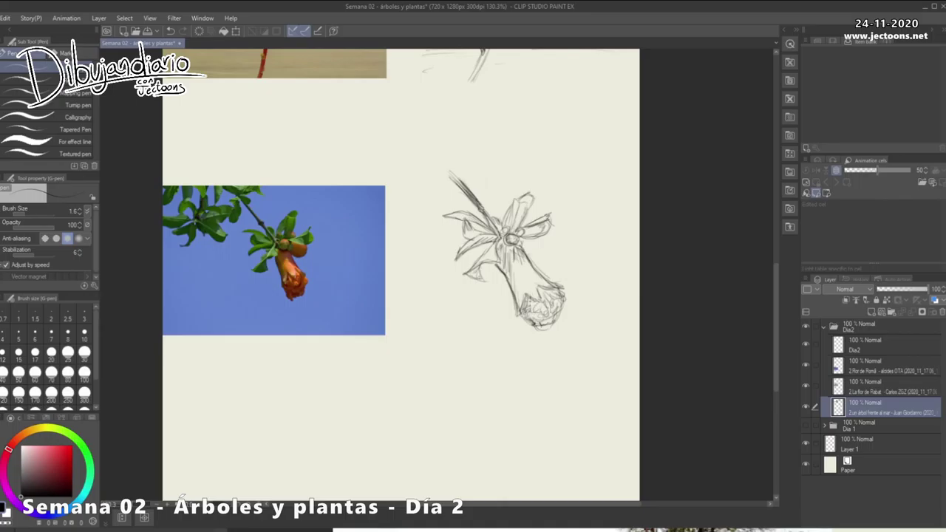
{"action": "mouse_move", "coordinate": [522, 254]}
{"action": "left_mouse_down"}
{"action": "mouse_move", "coordinate": [532, 277]}
{"action": "mouse_move", "coordinate": [553, 281]}
{"action": "left_mouse_up"}
{"action": "left_click_drag", "start_coordinate": [572, 198], "coordinate": [575, 196]}
{"action": "left_click_drag", "start_coordinate": [566, 201], "coordinate": [560, 219]}
- Add small leaves at the upper end of the pomegranate's branch and darken the flower's ruffled end
{"action": "scroll", "coordinate": [545, 288], "scroll_direction": "down", "scroll_amount": 3}
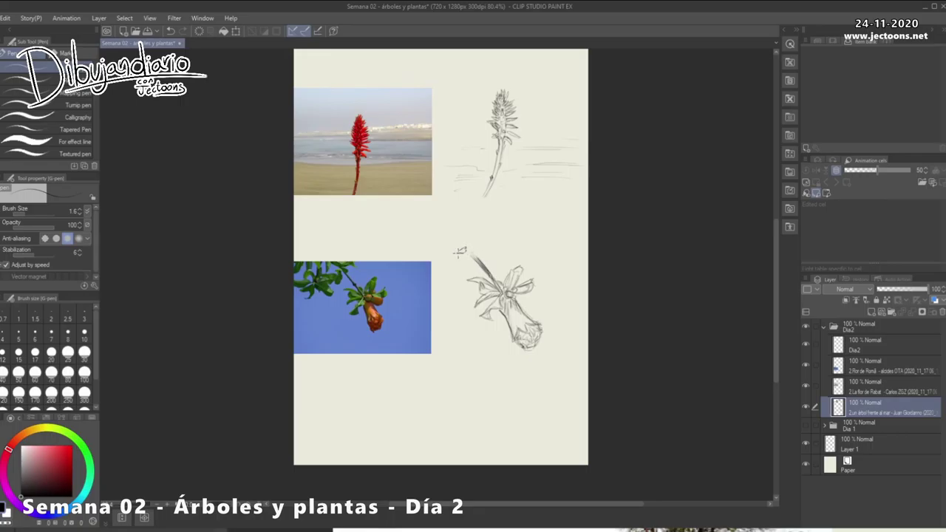
{"action": "mouse_move", "coordinate": [463, 254]}
{"action": "left_mouse_down"}
{"action": "mouse_move", "coordinate": [464, 268]}
{"action": "mouse_move", "coordinate": [468, 248]}
{"action": "left_mouse_up"}
{"action": "left_click_drag", "start_coordinate": [466, 256], "coordinate": [478, 262]}
{"action": "mouse_move", "coordinate": [500, 310]}
{"action": "left_mouse_down"}
{"action": "mouse_move", "coordinate": [517, 344]}
{"action": "mouse_move", "coordinate": [546, 321]}
{"action": "mouse_move", "coordinate": [526, 313]}
{"action": "mouse_move", "coordinate": [520, 343]}
{"action": "mouse_move", "coordinate": [541, 334]}
{"action": "mouse_move", "coordinate": [522, 346]}
{"action": "mouse_move", "coordinate": [527, 350]}
{"action": "mouse_move", "coordinate": [539, 336]}
{"action": "left_mouse_up"}
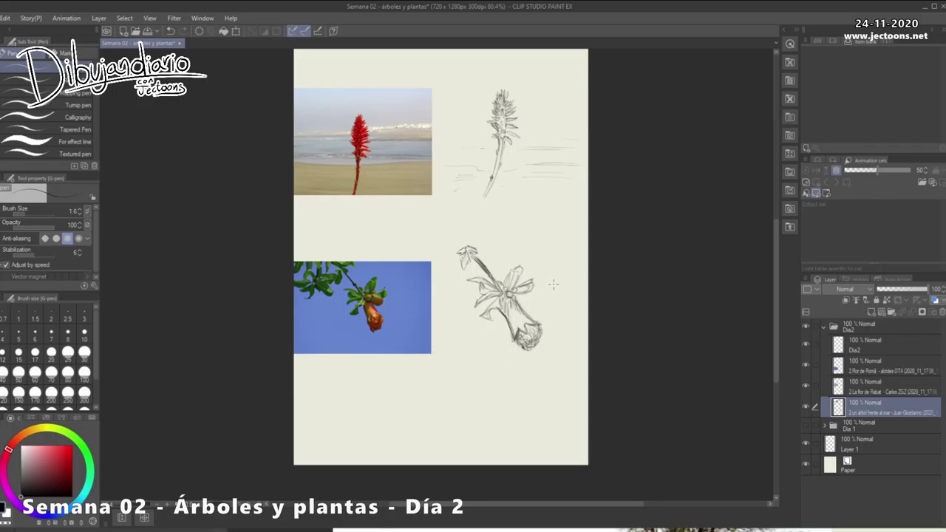
- Sketch a small separate study of the pomegranate flower's shape to the right of the main drawing
{"action": "mouse_move", "coordinate": [550, 280]}
{"action": "left_mouse_down"}
{"action": "mouse_move", "coordinate": [555, 272]}
{"action": "mouse_move", "coordinate": [556, 312]}
{"action": "mouse_move", "coordinate": [574, 279]}
{"action": "mouse_move", "coordinate": [563, 309]}
{"action": "mouse_move", "coordinate": [575, 298]}
{"action": "mouse_move", "coordinate": [554, 301]}
{"action": "mouse_move", "coordinate": [569, 270]}
{"action": "mouse_move", "coordinate": [576, 306]}
{"action": "left_mouse_up"}
{"action": "mouse_move", "coordinate": [561, 272]}
{"action": "left_mouse_down"}
{"action": "mouse_move", "coordinate": [574, 288]}
{"action": "mouse_move", "coordinate": [565, 271]}
{"action": "mouse_move", "coordinate": [558, 296]}
{"action": "mouse_move", "coordinate": [575, 307]}
{"action": "left_mouse_up"}
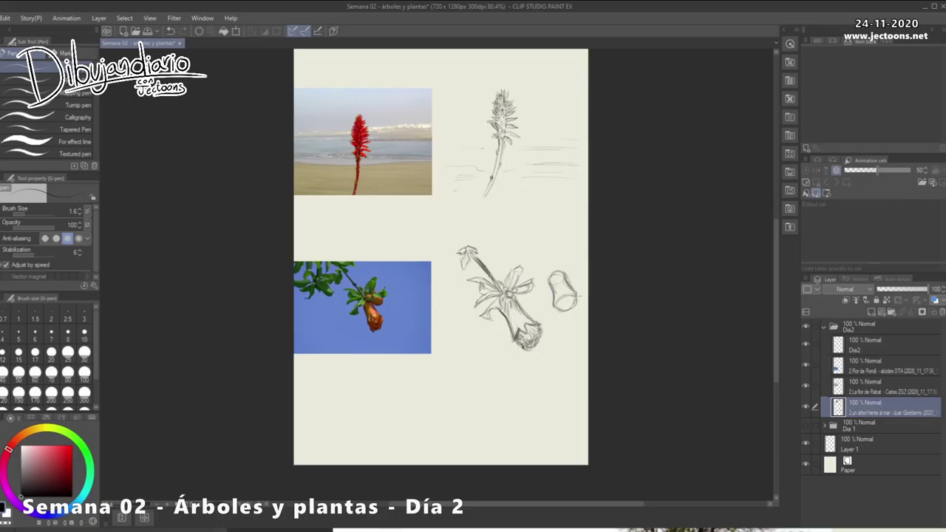
{"action": "left_click_drag", "start_coordinate": [557, 289], "coordinate": [566, 307]}
{"action": "left_click_drag", "start_coordinate": [549, 262], "coordinate": [569, 309]}
{"action": "left_click_drag", "start_coordinate": [534, 301], "coordinate": [559, 326]}
{"action": "left_click_drag", "start_coordinate": [540, 303], "coordinate": [560, 329]}
{"action": "mouse_move", "coordinate": [555, 306]}
{"action": "left_mouse_down"}
{"action": "mouse_move", "coordinate": [565, 292]}
{"action": "mouse_move", "coordinate": [579, 300]}
{"action": "mouse_move", "coordinate": [558, 272]}
{"action": "left_mouse_up"}
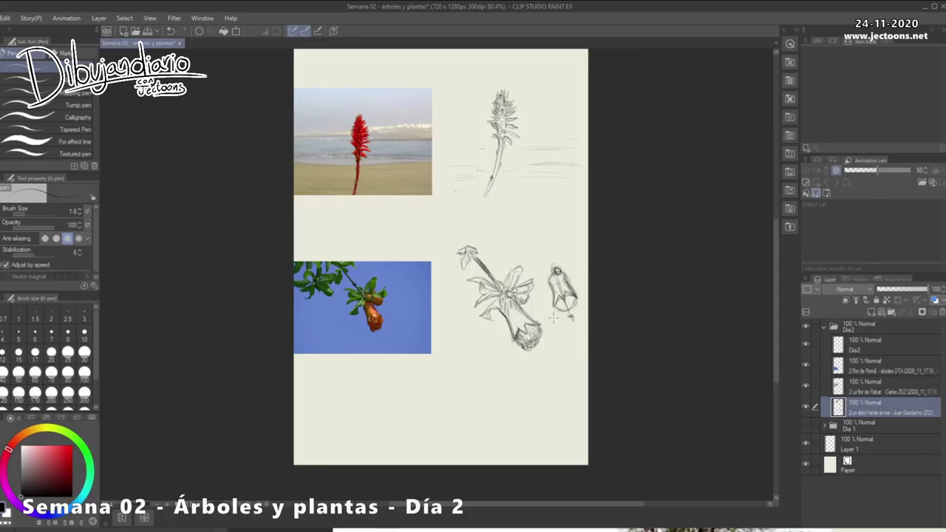
- Strengthen the main pomegranate flower's body and base, and add a few lines to the small study
{"action": "key", "text": "ctrl+space"}
{"action": "left_click_drag", "start_coordinate": [381, 327], "coordinate": [424, 340]}
{"action": "key", "text": "space"}
{"action": "mouse_move", "coordinate": [606, 354]}
{"action": "left_mouse_down"}
{"action": "mouse_move", "coordinate": [481, 330]}
{"action": "mouse_move", "coordinate": [523, 324]}
{"action": "mouse_move", "coordinate": [527, 340]}
{"action": "mouse_move", "coordinate": [554, 304]}
{"action": "left_mouse_up"}
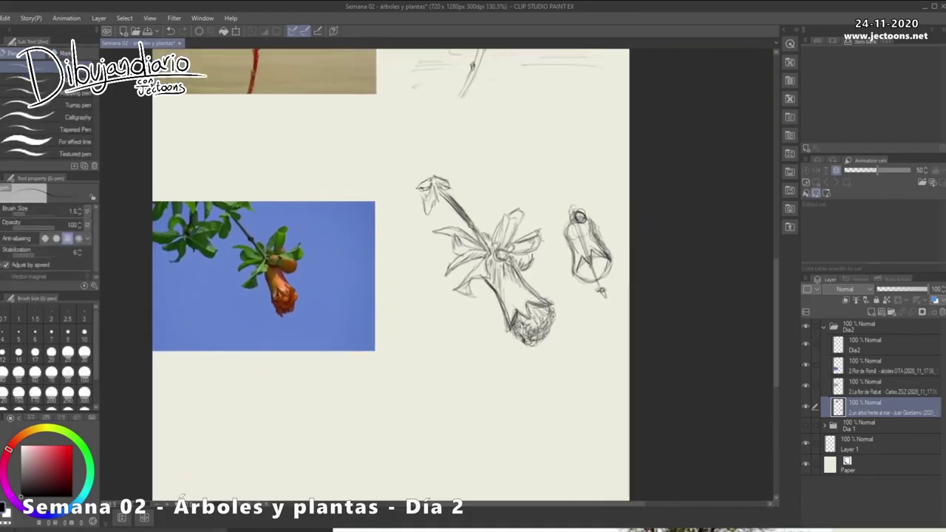
{"action": "mouse_move", "coordinate": [514, 272]}
{"action": "left_mouse_down"}
{"action": "mouse_move", "coordinate": [541, 297]}
{"action": "mouse_move", "coordinate": [504, 322]}
{"action": "left_mouse_up"}
{"action": "left_click_drag", "start_coordinate": [489, 260], "coordinate": [482, 279]}
{"action": "left_click_drag", "start_coordinate": [575, 261], "coordinate": [583, 266]}
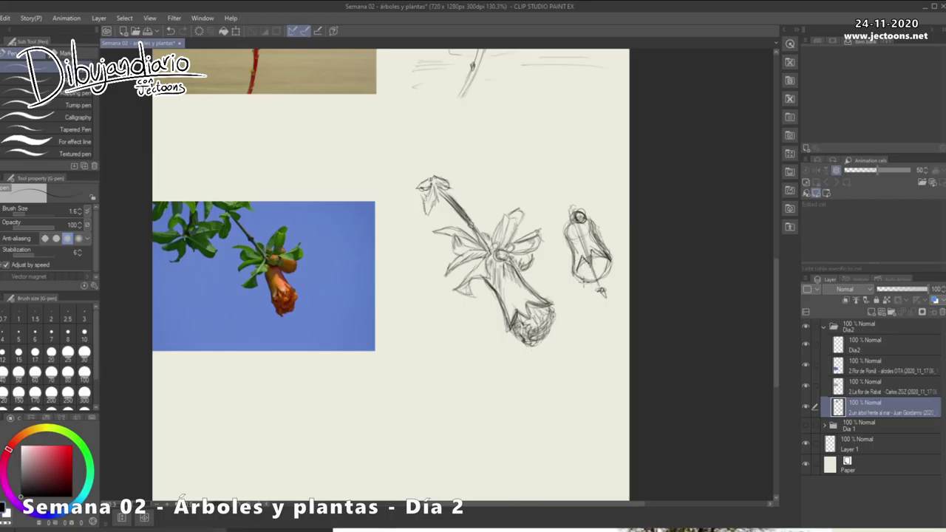
- Sketch a separate wavy branch study with forked twigs on the blank area below the tree drawing
{"action": "key", "text": "ctrl+space"}
{"action": "left_click_drag", "start_coordinate": [500, 342], "coordinate": [414, 342]}
{"action": "key", "text": "space"}
{"action": "left_click_drag", "start_coordinate": [565, 303], "coordinate": [526, 347]}
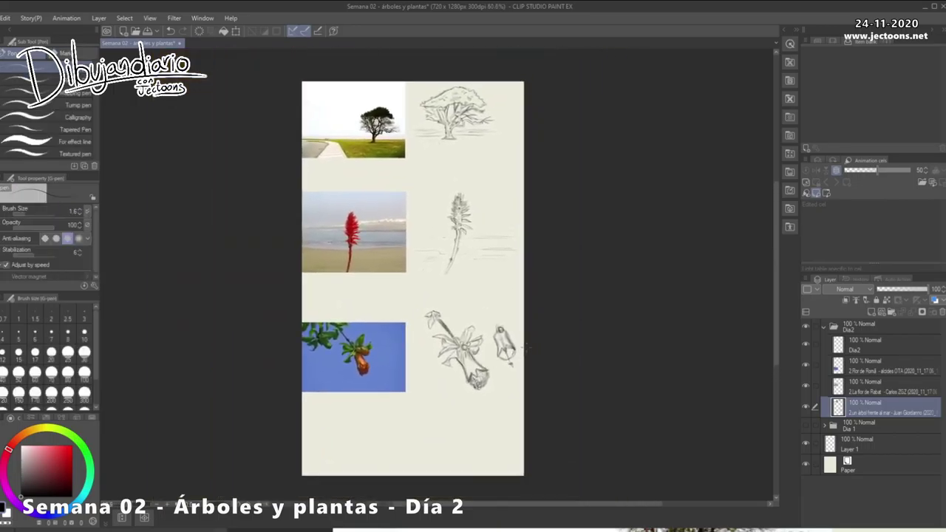
{"action": "key", "text": "ctrl+space"}
{"action": "left_click_drag", "start_coordinate": [481, 298], "coordinate": [508, 497]}
{"action": "key", "text": "space"}
{"action": "key", "text": "ctrl+space"}
{"action": "left_click_drag", "start_coordinate": [436, 278], "coordinate": [471, 325]}
{"action": "key", "text": "space"}
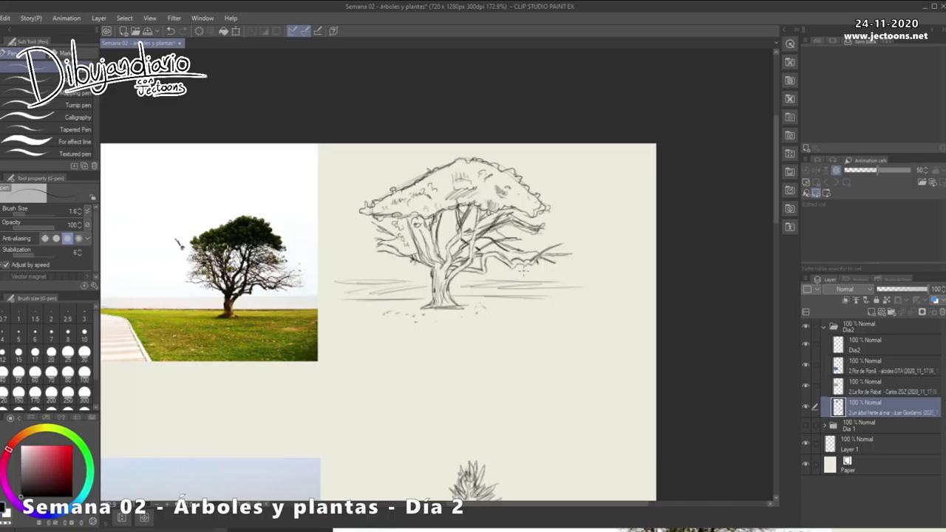
{"action": "mouse_move", "coordinate": [464, 349]}
{"action": "left_mouse_down"}
{"action": "mouse_move", "coordinate": [526, 340]}
{"action": "mouse_move", "coordinate": [553, 319]}
{"action": "mouse_move", "coordinate": [564, 318]}
{"action": "mouse_move", "coordinate": [548, 329]}
{"action": "mouse_move", "coordinate": [557, 333]}
{"action": "mouse_move", "coordinate": [547, 330]}
{"action": "mouse_move", "coordinate": [563, 329]}
{"action": "left_mouse_up"}
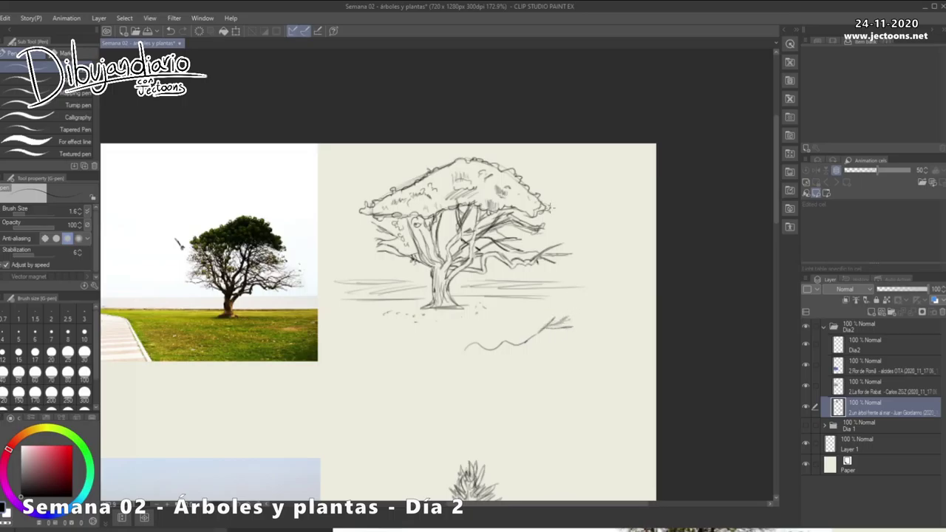
{"action": "left_click_drag", "start_coordinate": [562, 253], "coordinate": [571, 251]}
{"action": "mouse_move", "coordinate": [518, 345]}
{"action": "left_mouse_down"}
{"action": "mouse_move", "coordinate": [578, 343]}
{"action": "mouse_move", "coordinate": [516, 348]}
{"action": "mouse_move", "coordinate": [526, 336]}
{"action": "mouse_move", "coordinate": [503, 339]}
{"action": "mouse_move", "coordinate": [488, 324]}
{"action": "mouse_move", "coordinate": [510, 346]}
{"action": "mouse_move", "coordinate": [484, 326]}
{"action": "left_mouse_up"}
{"action": "left_click_drag", "start_coordinate": [510, 345], "coordinate": [504, 336]}
{"action": "left_click_drag", "start_coordinate": [521, 348], "coordinate": [510, 337]}
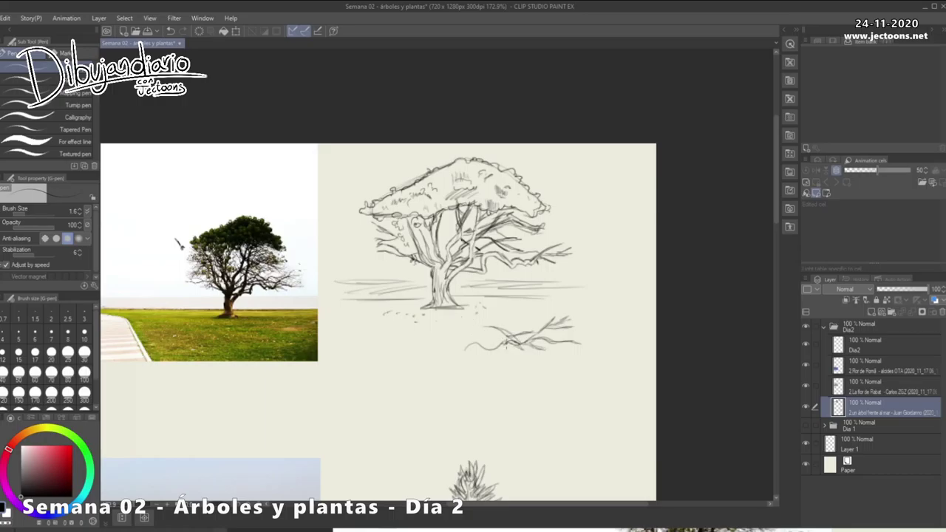
- Thicken the branch study with a second contour and extend it with a diagonal limb at its left end
{"action": "left_click_drag", "start_coordinate": [495, 344], "coordinate": [478, 346]}
{"action": "left_click_drag", "start_coordinate": [473, 347], "coordinate": [448, 352]}
{"action": "mouse_move", "coordinate": [520, 326]}
{"action": "left_mouse_down"}
{"action": "mouse_move", "coordinate": [469, 335]}
{"action": "mouse_move", "coordinate": [482, 338]}
{"action": "left_mouse_up"}
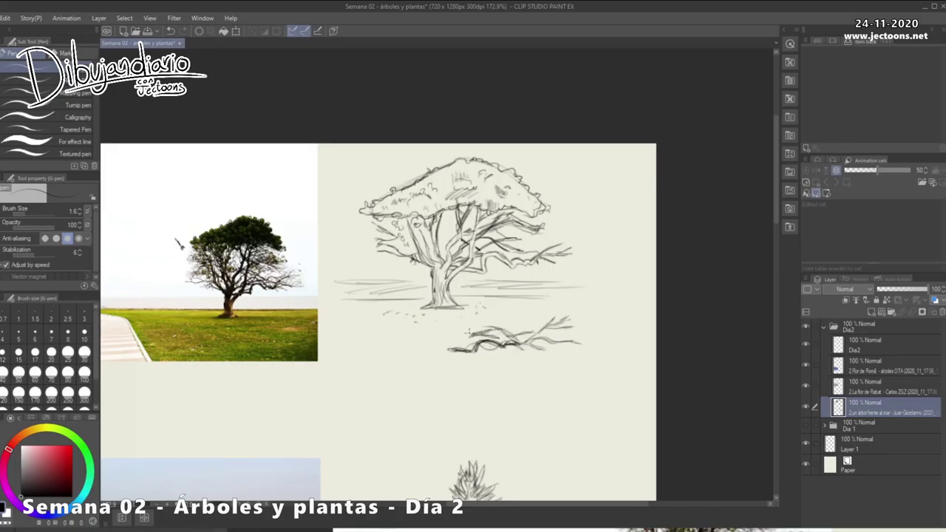
{"action": "left_click_drag", "start_coordinate": [483, 306], "coordinate": [447, 357]}
{"action": "left_click_drag", "start_coordinate": [481, 308], "coordinate": [472, 321]}
- Review the whole page of sketches, and compare the tree drawing up close with its reference photo
{"action": "key", "text": "ctrl+space"}
{"action": "left_click_drag", "start_coordinate": [502, 375], "coordinate": [449, 375]}
{"action": "left_click_drag", "start_coordinate": [513, 413], "coordinate": [492, 238]}
{"action": "key", "text": "ctrl+space"}
{"action": "left_click_drag", "start_coordinate": [515, 294], "coordinate": [484, 294]}
{"action": "left_click_drag", "start_coordinate": [510, 326], "coordinate": [494, 289]}
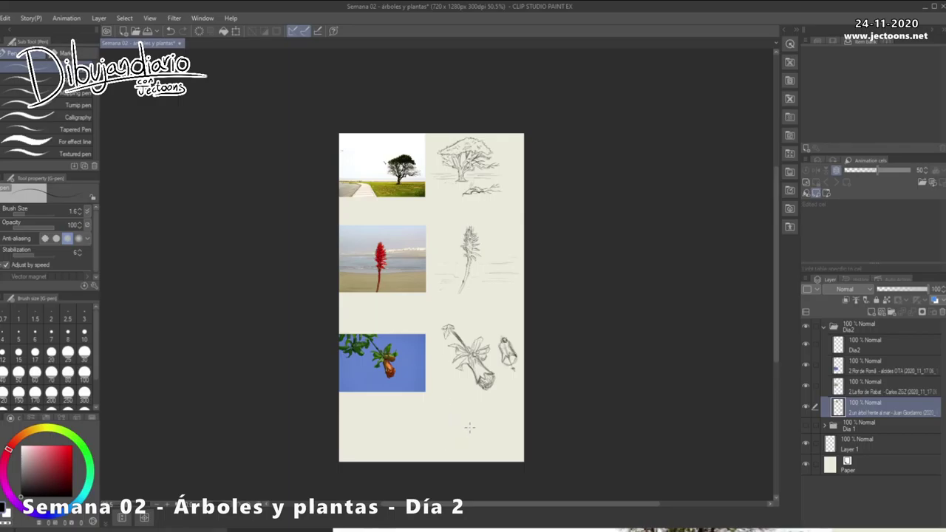
{"action": "mouse_move", "coordinate": [441, 429]}
{"action": "left_mouse_down"}
{"action": "mouse_move", "coordinate": [441, 403]}
{"action": "mouse_move", "coordinate": [460, 417]}
{"action": "mouse_move", "coordinate": [441, 434]}
{"action": "mouse_move", "coordinate": [467, 411]}
{"action": "mouse_move", "coordinate": [502, 410]}
{"action": "left_mouse_up"}
{"action": "left_click_drag", "start_coordinate": [391, 406], "coordinate": [425, 407]}
{"action": "left_click_drag", "start_coordinate": [392, 439], "coordinate": [420, 439]}
{"action": "mouse_move", "coordinate": [458, 416]}
{"action": "left_mouse_down"}
{"action": "mouse_move", "coordinate": [406, 411]}
{"action": "mouse_move", "coordinate": [422, 404]}
{"action": "mouse_move", "coordinate": [384, 431]}
{"action": "mouse_move", "coordinate": [517, 427]}
{"action": "mouse_move", "coordinate": [433, 410]}
{"action": "mouse_move", "coordinate": [459, 402]}
{"action": "mouse_move", "coordinate": [442, 457]}
{"action": "left_mouse_up"}
{"action": "left_click_drag", "start_coordinate": [491, 213], "coordinate": [547, 213]}
{"action": "left_click_drag", "start_coordinate": [443, 89], "coordinate": [469, 223]}
{"action": "key", "text": "/"}
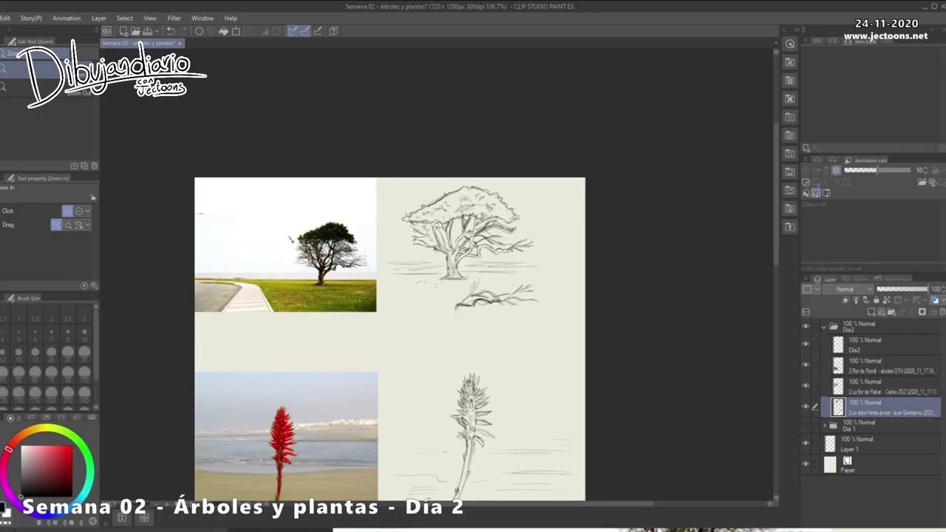
{"action": "mouse_move", "coordinate": [460, 219]}
{"action": "left_mouse_down"}
{"action": "mouse_move", "coordinate": [517, 219]}
{"action": "mouse_move", "coordinate": [541, 175]}
{"action": "left_mouse_up"}
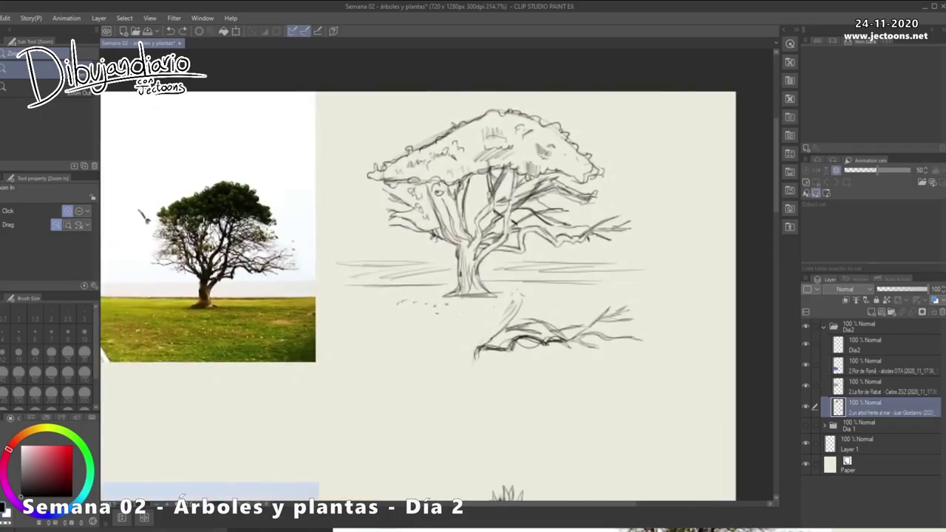
- Sketch the umbrella-shaped crown outline of a second, simplified tree on the blank area below the main tree drawing
{"action": "key", "text": "p"}
{"action": "left_click_drag", "start_coordinate": [142, 215], "coordinate": [170, 174]}
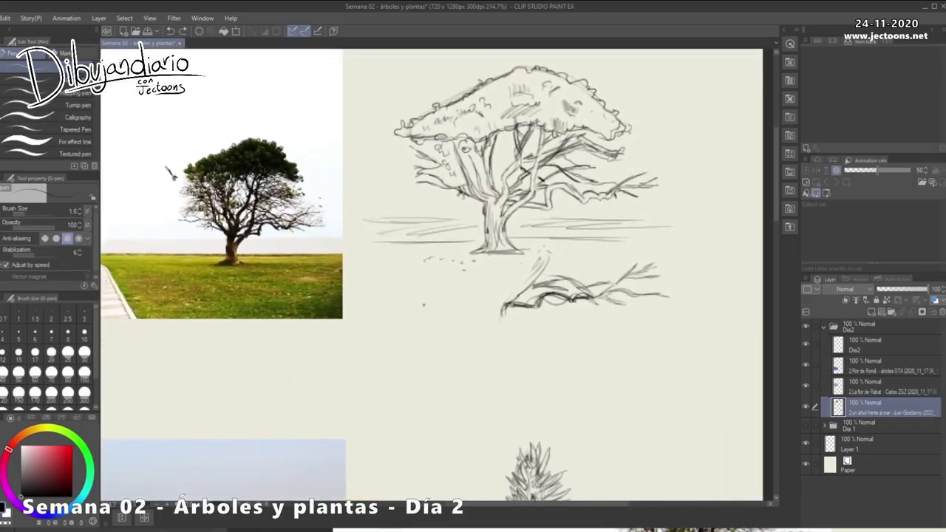
{"action": "mouse_move", "coordinate": [455, 304]}
{"action": "left_mouse_down"}
{"action": "mouse_move", "coordinate": [411, 305]}
{"action": "mouse_move", "coordinate": [357, 333]}
{"action": "mouse_move", "coordinate": [482, 333]}
{"action": "left_mouse_up"}
{"action": "mouse_move", "coordinate": [446, 294]}
{"action": "left_mouse_down"}
{"action": "mouse_move", "coordinate": [469, 315]}
{"action": "mouse_move", "coordinate": [511, 338]}
{"action": "mouse_move", "coordinate": [383, 331]}
{"action": "left_mouse_up"}
- Draw the simplified tree's forked limbs, trunk, ground line and a wavy side branch, and add small accents to its crown
{"action": "left_click_drag", "start_coordinate": [463, 336], "coordinate": [416, 405]}
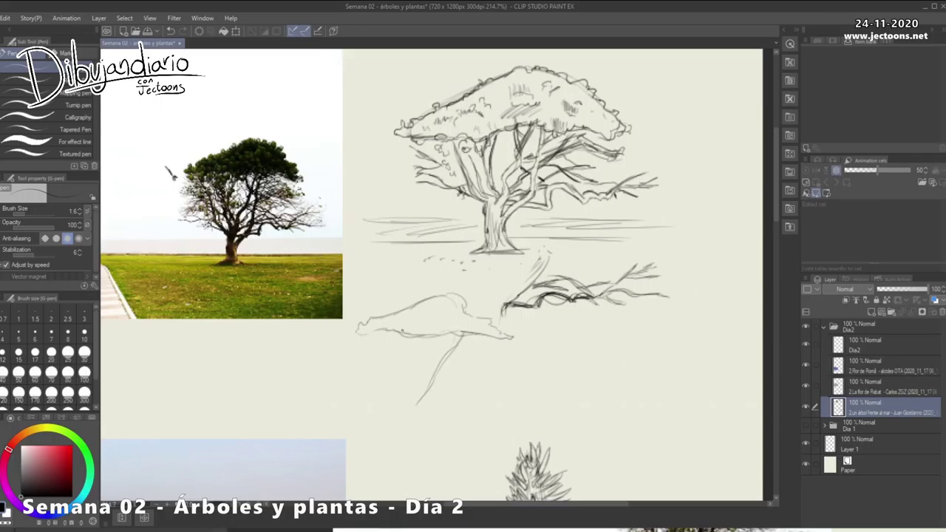
{"action": "mouse_move", "coordinate": [416, 341]}
{"action": "left_mouse_down"}
{"action": "mouse_move", "coordinate": [418, 390]}
{"action": "mouse_move", "coordinate": [408, 383]}
{"action": "mouse_move", "coordinate": [436, 367]}
{"action": "mouse_move", "coordinate": [436, 377]}
{"action": "left_mouse_up"}
{"action": "left_click_drag", "start_coordinate": [464, 336], "coordinate": [420, 418]}
{"action": "mouse_move", "coordinate": [446, 389]}
{"action": "left_mouse_down"}
{"action": "mouse_move", "coordinate": [423, 414]}
{"action": "mouse_move", "coordinate": [418, 445]}
{"action": "left_mouse_up"}
{"action": "mouse_move", "coordinate": [384, 339]}
{"action": "left_mouse_down"}
{"action": "mouse_move", "coordinate": [379, 377]}
{"action": "mouse_move", "coordinate": [392, 411]}
{"action": "mouse_move", "coordinate": [411, 423]}
{"action": "mouse_move", "coordinate": [382, 380]}
{"action": "left_mouse_up"}
{"action": "mouse_move", "coordinate": [384, 348]}
{"action": "left_mouse_down"}
{"action": "mouse_move", "coordinate": [408, 413]}
{"action": "mouse_move", "coordinate": [400, 350]}
{"action": "mouse_move", "coordinate": [411, 400]}
{"action": "mouse_move", "coordinate": [403, 357]}
{"action": "mouse_move", "coordinate": [404, 416]}
{"action": "mouse_move", "coordinate": [399, 449]}
{"action": "mouse_move", "coordinate": [387, 457]}
{"action": "mouse_move", "coordinate": [438, 459]}
{"action": "mouse_move", "coordinate": [420, 431]}
{"action": "left_mouse_up"}
{"action": "left_click_drag", "start_coordinate": [427, 423], "coordinate": [459, 385]}
{"action": "left_click_drag", "start_coordinate": [454, 349], "coordinate": [443, 394]}
{"action": "left_click_drag", "start_coordinate": [445, 395], "coordinate": [418, 425]}
{"action": "mouse_move", "coordinate": [463, 344]}
{"action": "left_mouse_down"}
{"action": "mouse_move", "coordinate": [430, 422]}
{"action": "mouse_move", "coordinate": [503, 398]}
{"action": "left_mouse_up"}
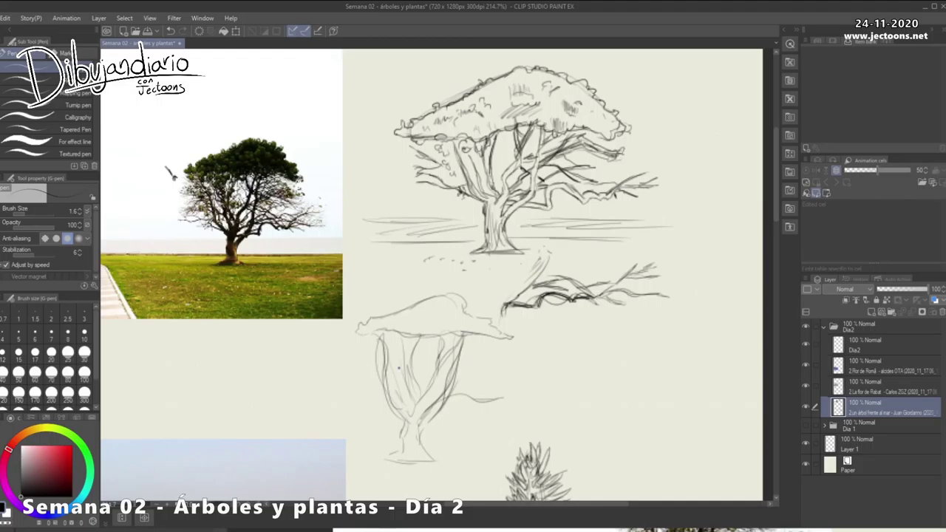
{"action": "mouse_move", "coordinate": [459, 339]}
{"action": "left_mouse_down"}
{"action": "mouse_move", "coordinate": [440, 371]}
{"action": "mouse_move", "coordinate": [440, 363]}
{"action": "left_mouse_up"}
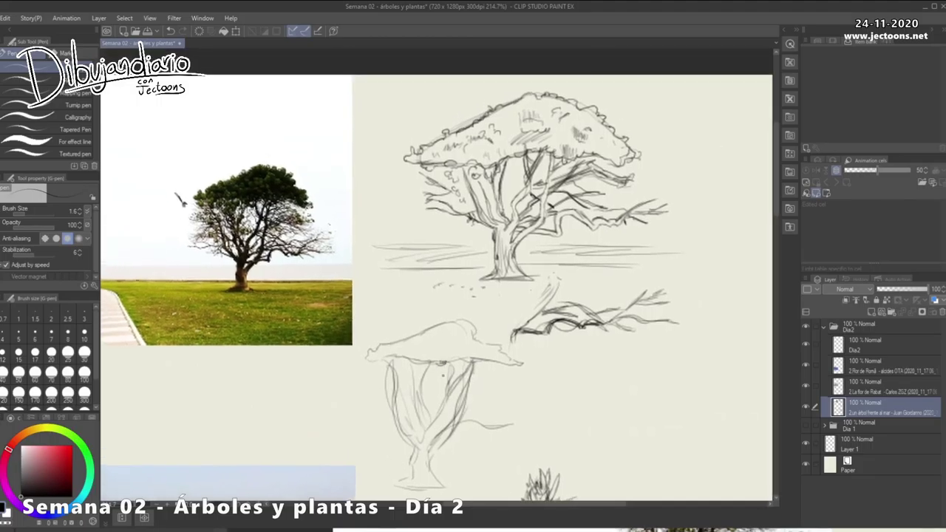
{"action": "left_click_drag", "start_coordinate": [430, 326], "coordinate": [361, 406]}
{"action": "mouse_move", "coordinate": [439, 181]}
{"action": "left_mouse_down"}
{"action": "mouse_move", "coordinate": [449, 188]}
{"action": "mouse_move", "coordinate": [442, 200]}
{"action": "left_mouse_up"}
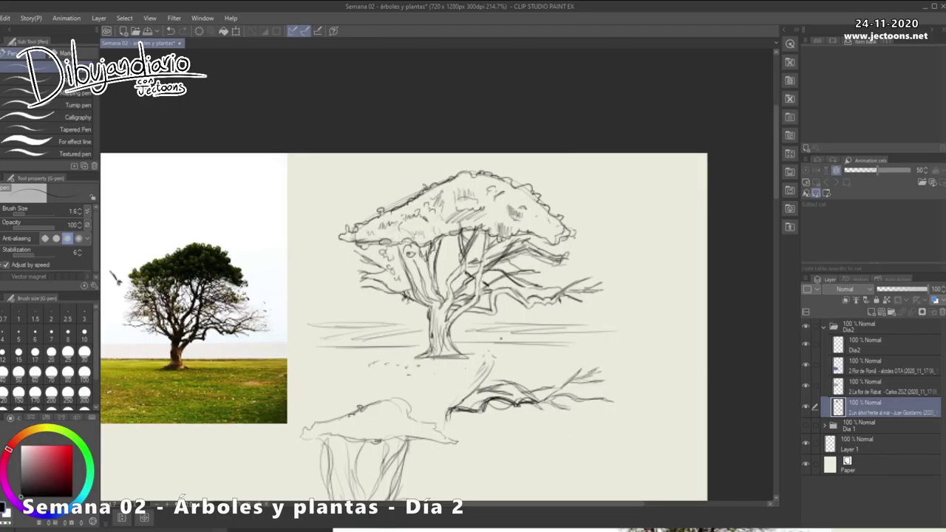
- Darken and thicken the middle petals on the right side of the red flower drawing, following its reference photo
{"action": "left_click_drag", "start_coordinate": [522, 358], "coordinate": [428, 145]}
{"action": "left_click_drag", "start_coordinate": [445, 328], "coordinate": [578, 324]}
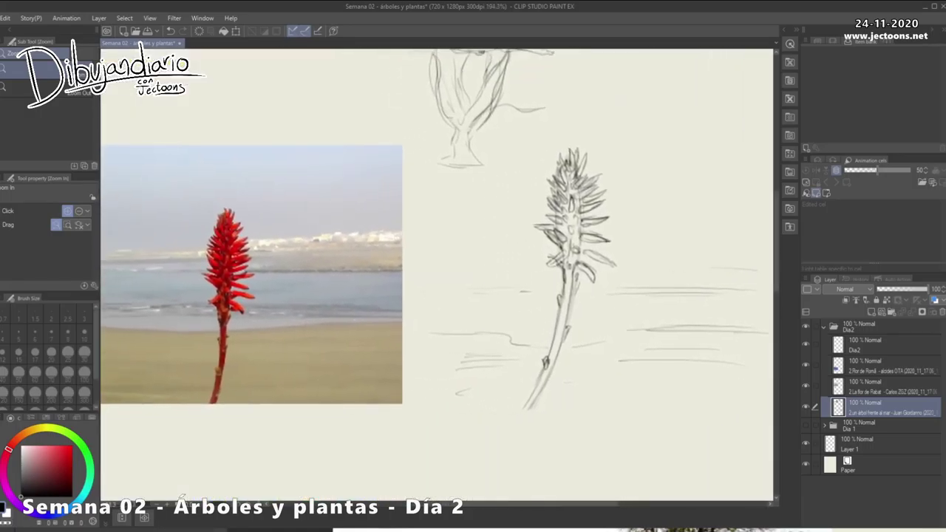
{"action": "left_click_drag", "start_coordinate": [558, 194], "coordinate": [584, 190]}
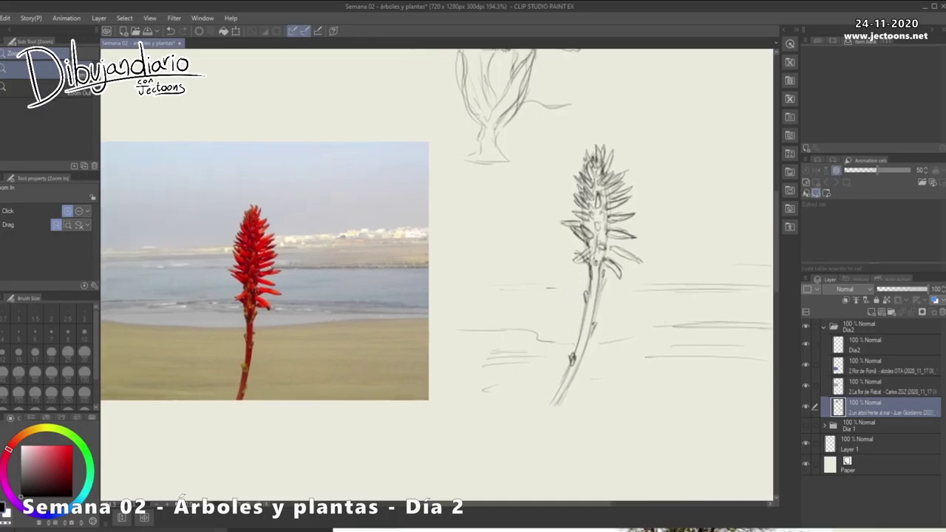
{"action": "mouse_move", "coordinate": [584, 223]}
{"action": "left_mouse_down"}
{"action": "mouse_move", "coordinate": [654, 222]}
{"action": "mouse_move", "coordinate": [622, 222]}
{"action": "left_mouse_up"}
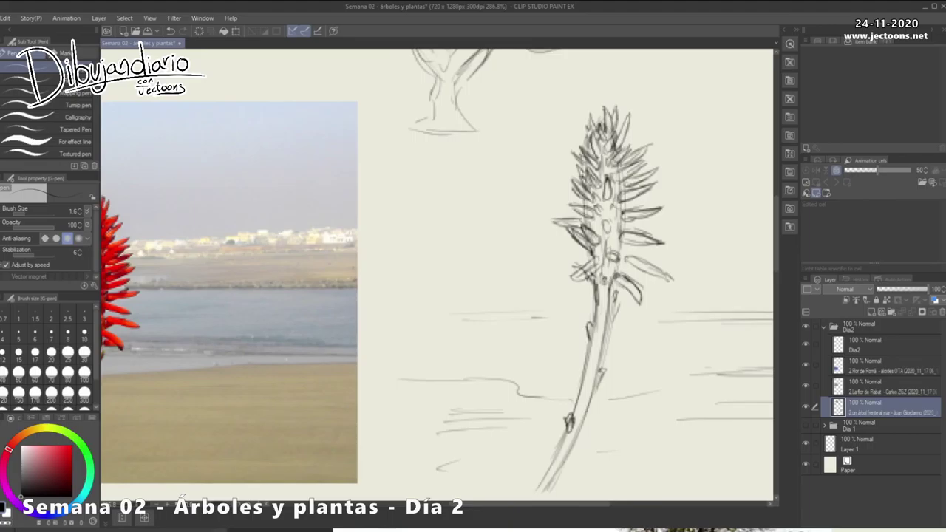
{"action": "left_click_drag", "start_coordinate": [587, 203], "coordinate": [665, 210]}
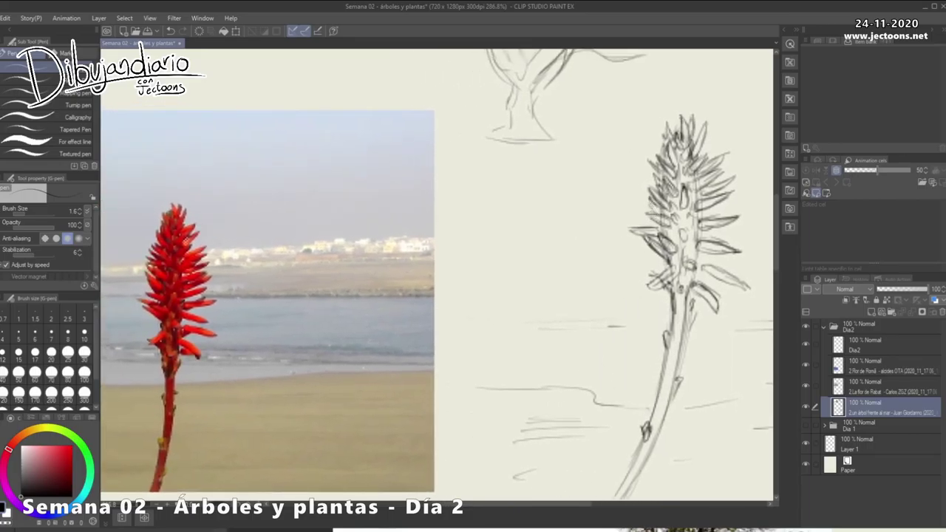
{"action": "left_click_drag", "start_coordinate": [653, 207], "coordinate": [573, 195]}
{"action": "scroll", "coordinate": [591, 362], "scroll_direction": "down", "scroll_amount": 5}
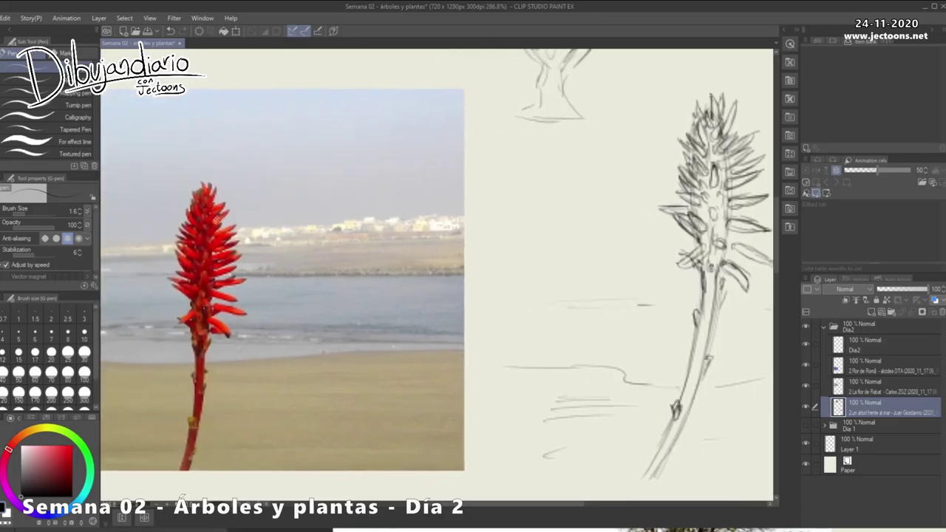
{"action": "scroll", "coordinate": [598, 365], "scroll_direction": "up", "scroll_amount": 3}
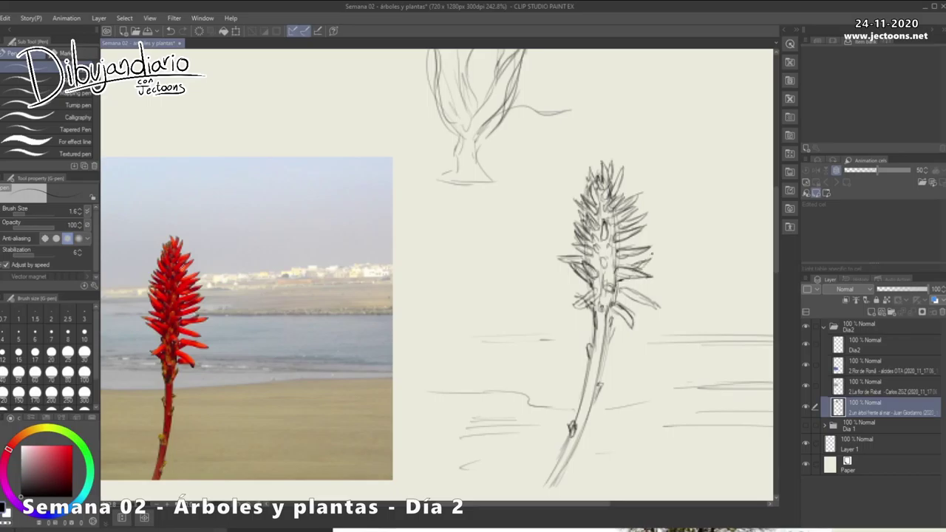
{"action": "scroll", "coordinate": [437, 275], "scroll_direction": "up", "scroll_amount": 1}
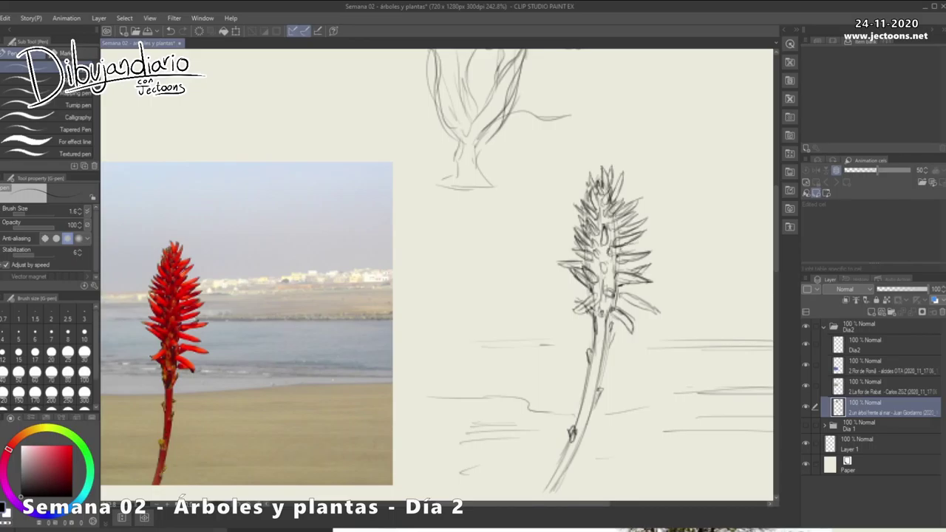
{"action": "mouse_move", "coordinate": [620, 254]}
{"action": "left_mouse_down"}
{"action": "mouse_move", "coordinate": [653, 235]}
{"action": "mouse_move", "coordinate": [619, 266]}
{"action": "left_mouse_up"}
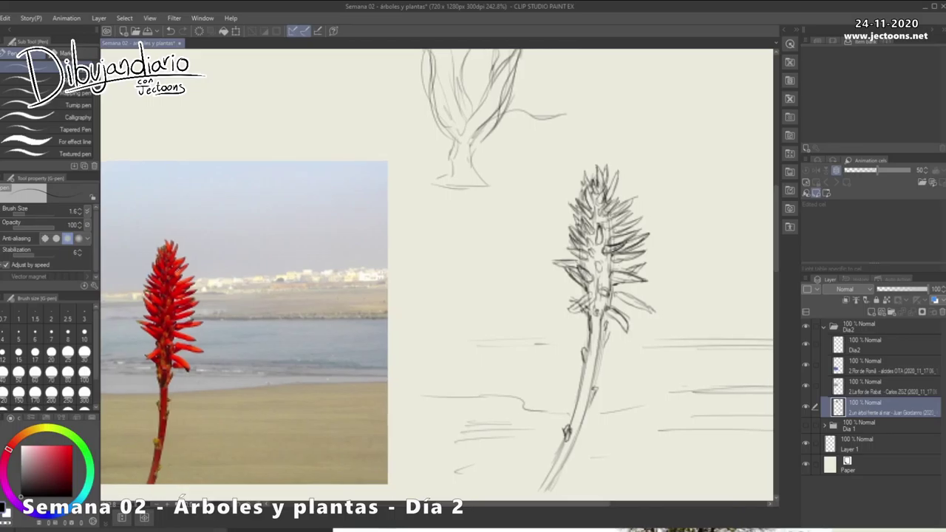
{"action": "left_click_drag", "start_coordinate": [620, 266], "coordinate": [625, 263]}
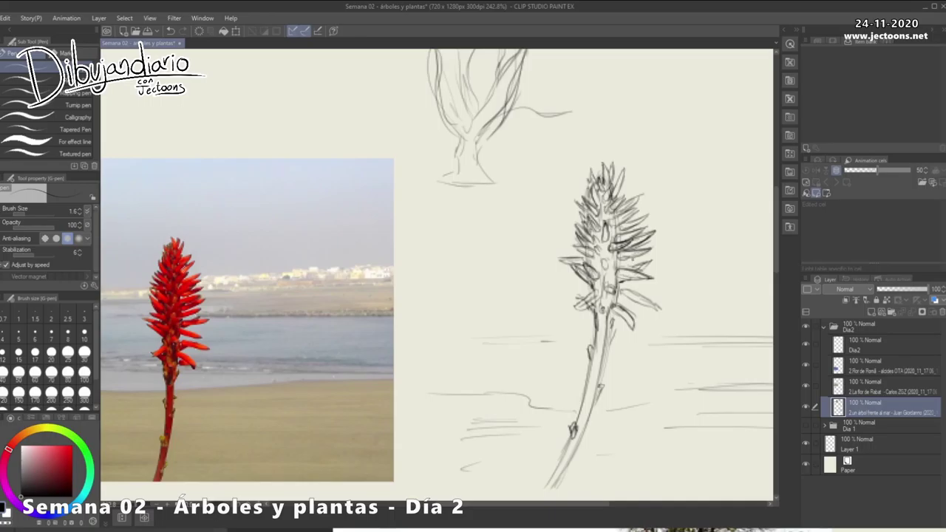
{"action": "left_click_drag", "start_coordinate": [625, 251], "coordinate": [624, 258]}
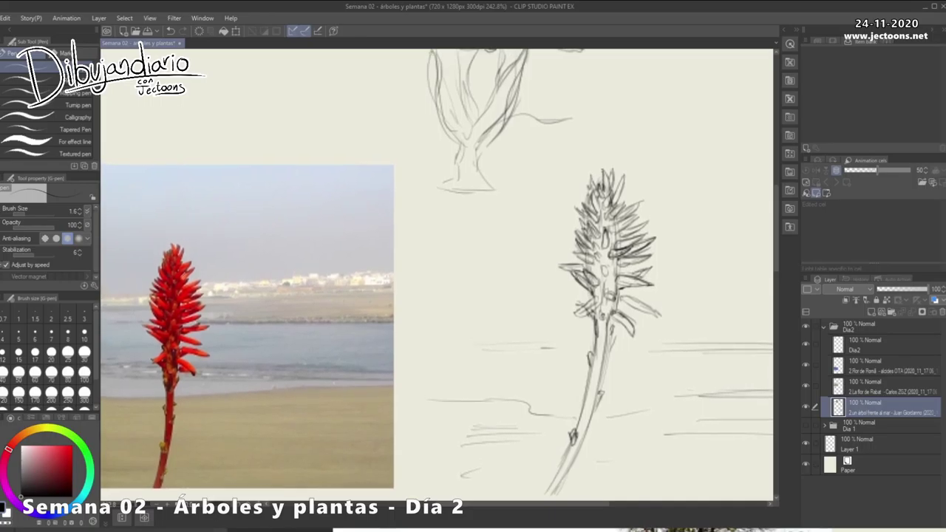
- Add more pointed petals at the upper and middle right of the red flower's head
{"action": "left_click_drag", "start_coordinate": [618, 203], "coordinate": [635, 198]}
{"action": "left_click_drag", "start_coordinate": [621, 201], "coordinate": [637, 199]}
{"action": "mouse_move", "coordinate": [619, 259]}
{"action": "left_mouse_down"}
{"action": "mouse_move", "coordinate": [627, 241]}
{"action": "mouse_move", "coordinate": [636, 251]}
{"action": "left_mouse_up"}
{"action": "left_click_drag", "start_coordinate": [627, 255], "coordinate": [637, 252]}
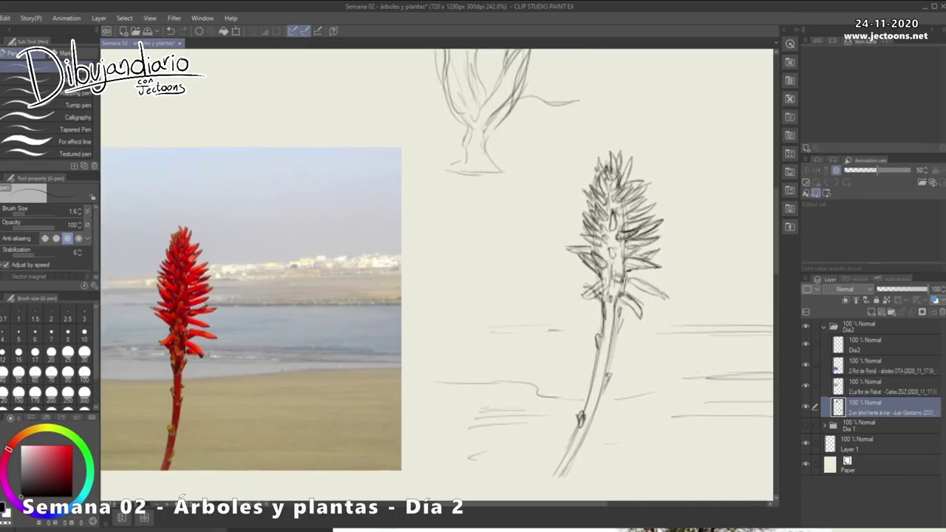